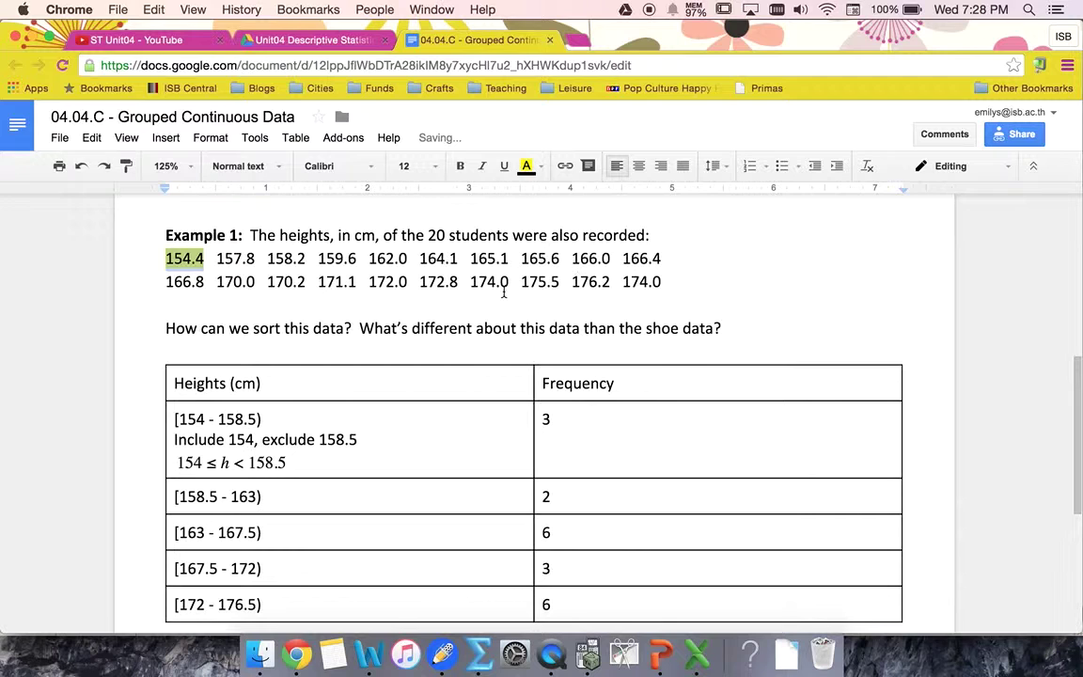
# Highlight the height 176.2 in yellow and select the lower bound 154 in the table's first class.
pyautogui.moveTo(573, 282); pyautogui.dragTo(608, 283)
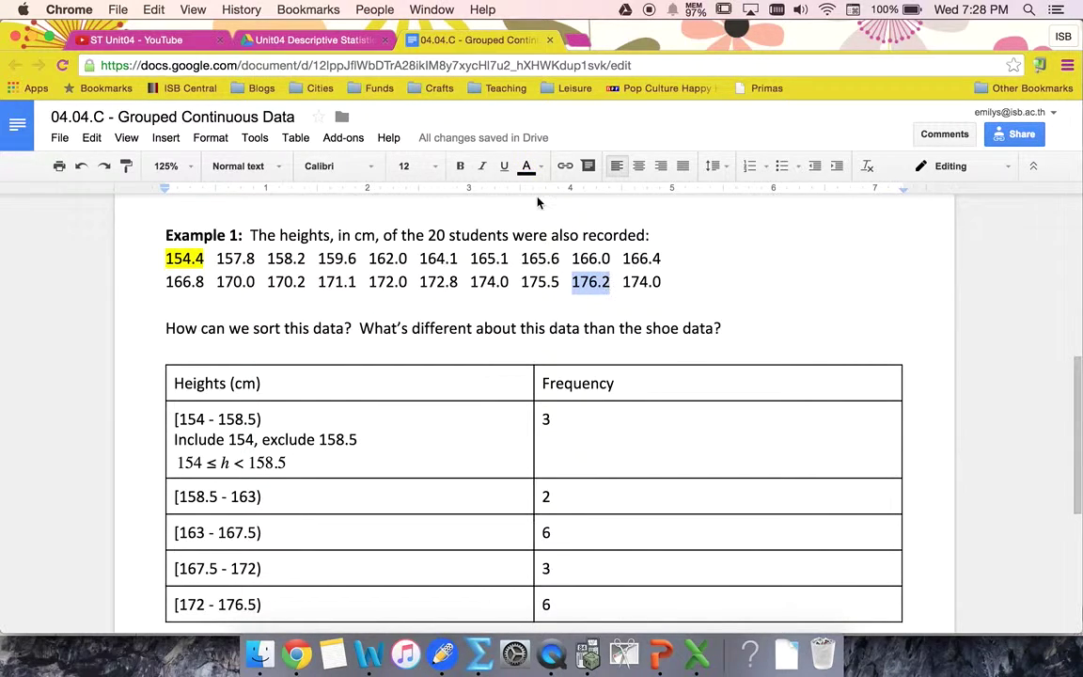
pyautogui.click(527, 168)
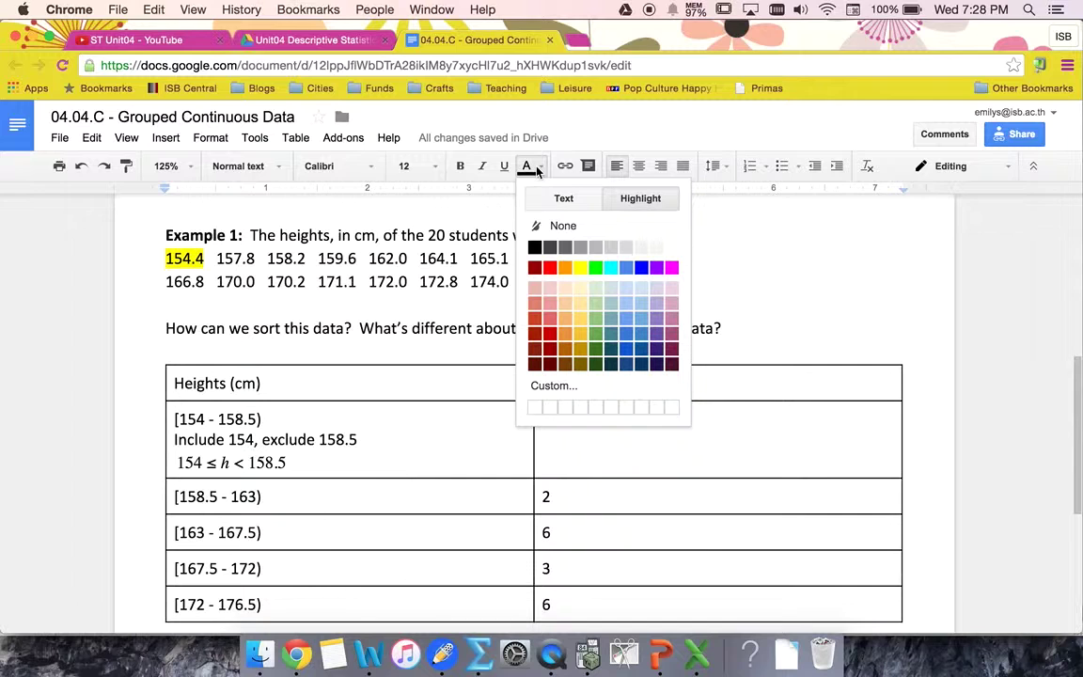
pyautogui.click(585, 269)
pyautogui.click(658, 284)
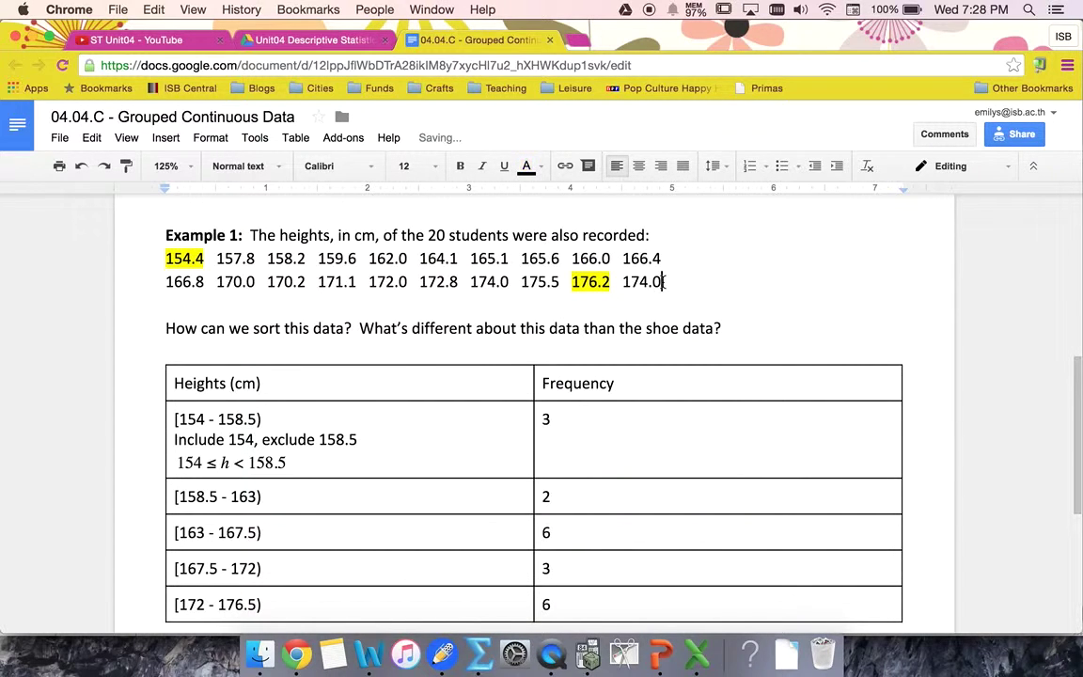
pyautogui.moveTo(174, 420); pyautogui.dragTo(205, 422)
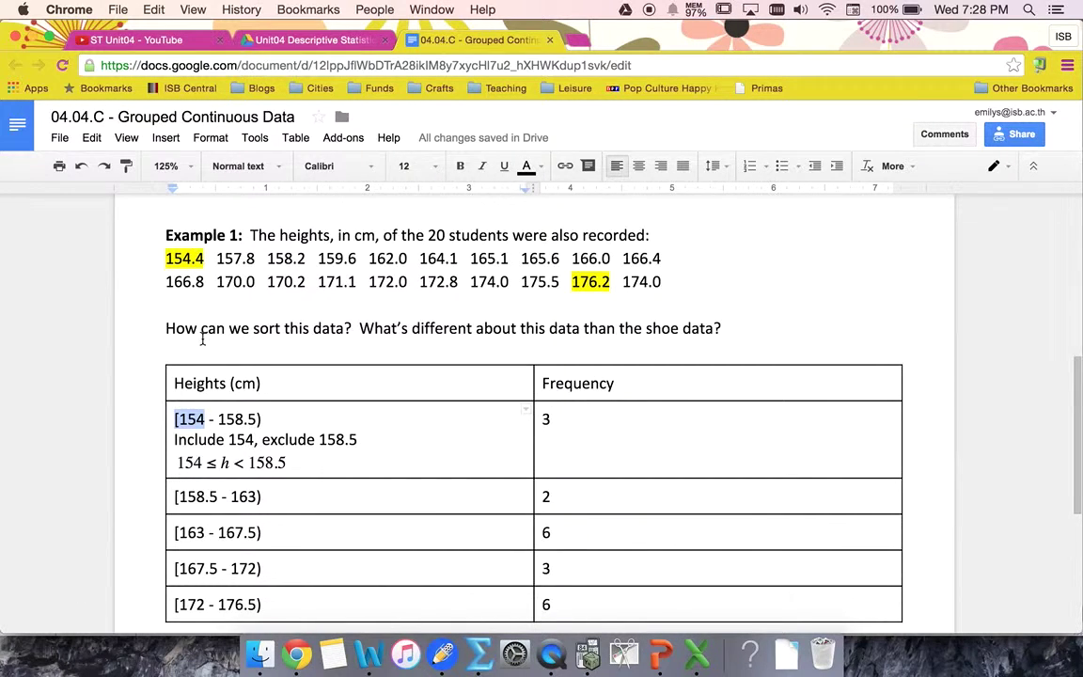
pyautogui.scroll(-1, 201, 340)
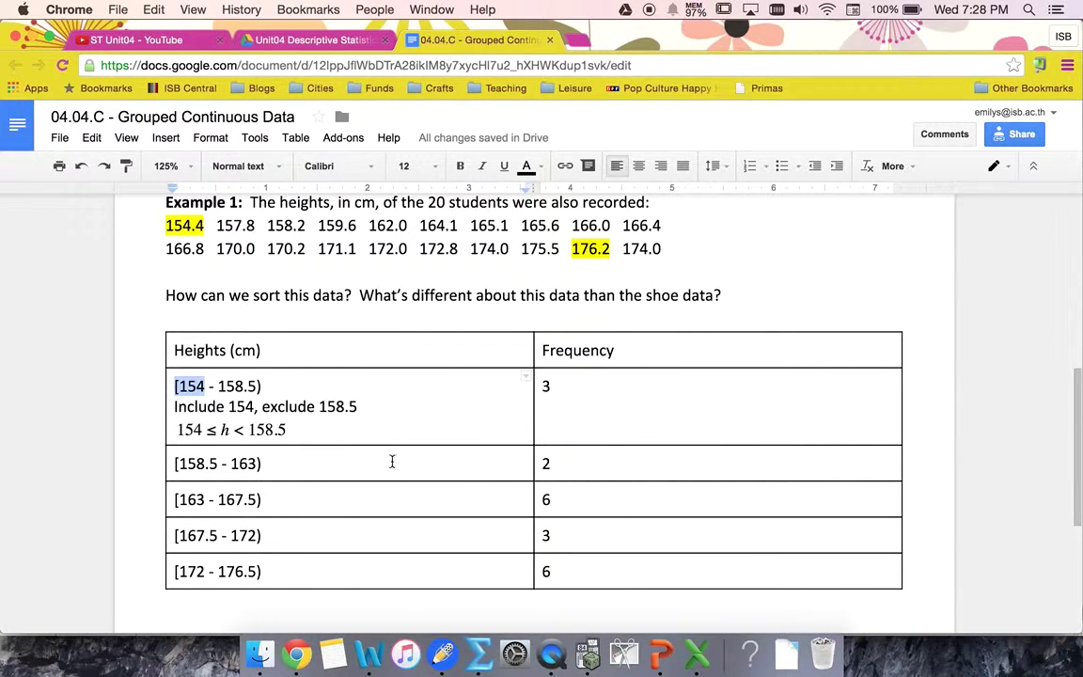
# Switch to the TI-SmartView calculator, clear its screen and calculate the range of the heights as 176.2-154.4.
pyautogui.click(591, 657)
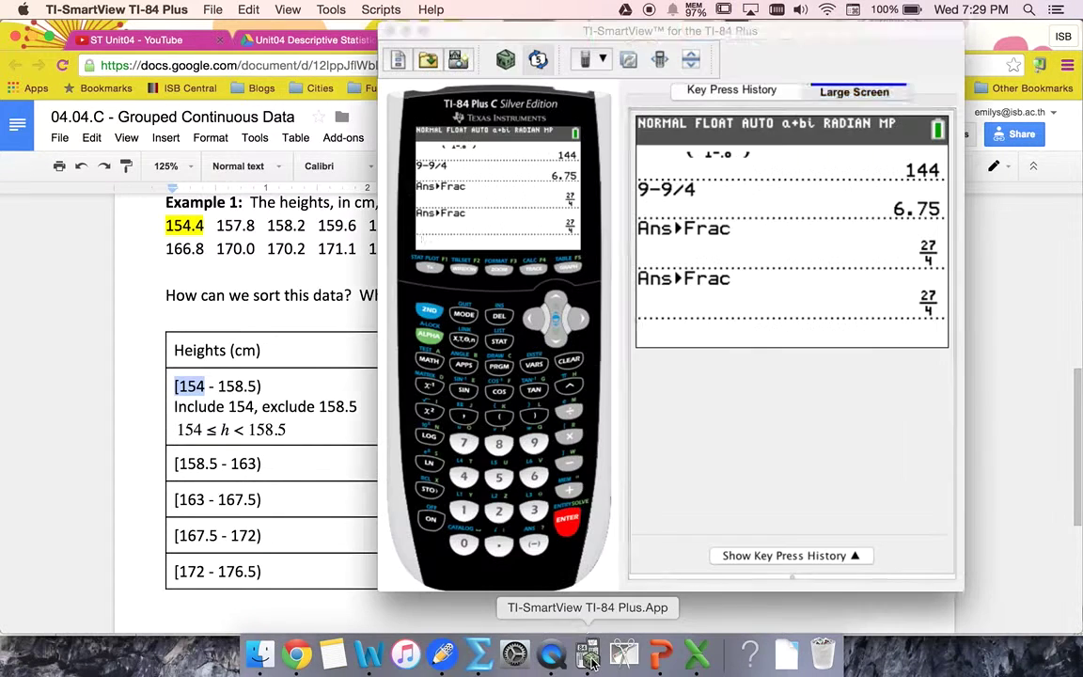
pyautogui.click(567, 367)
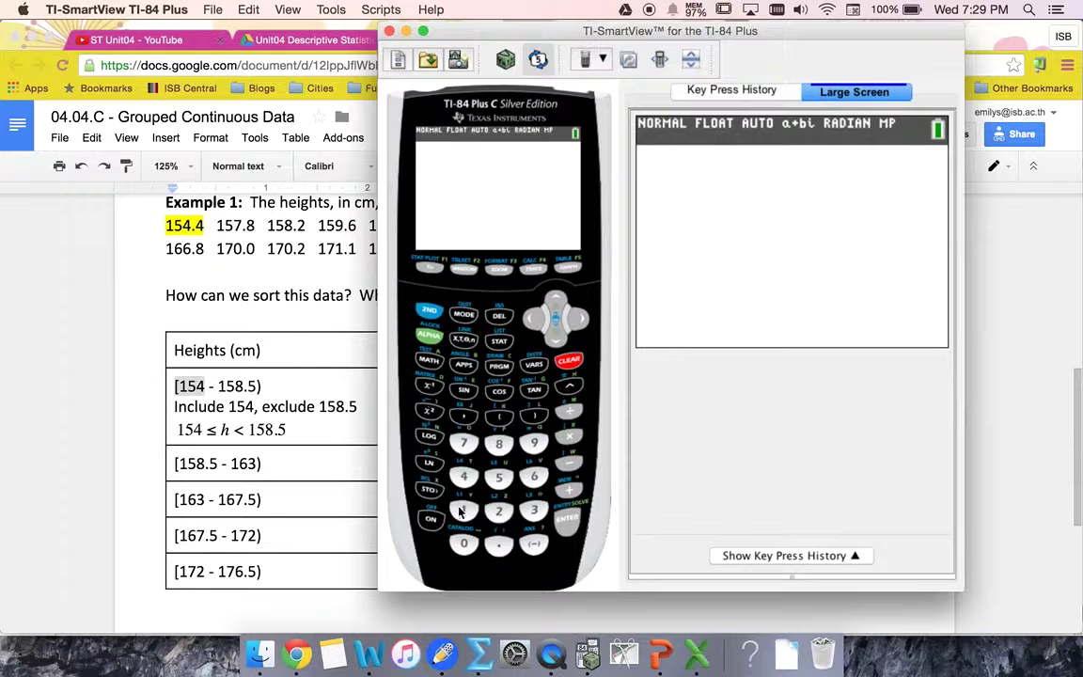
pyautogui.click(464, 509)
pyautogui.click(463, 443)
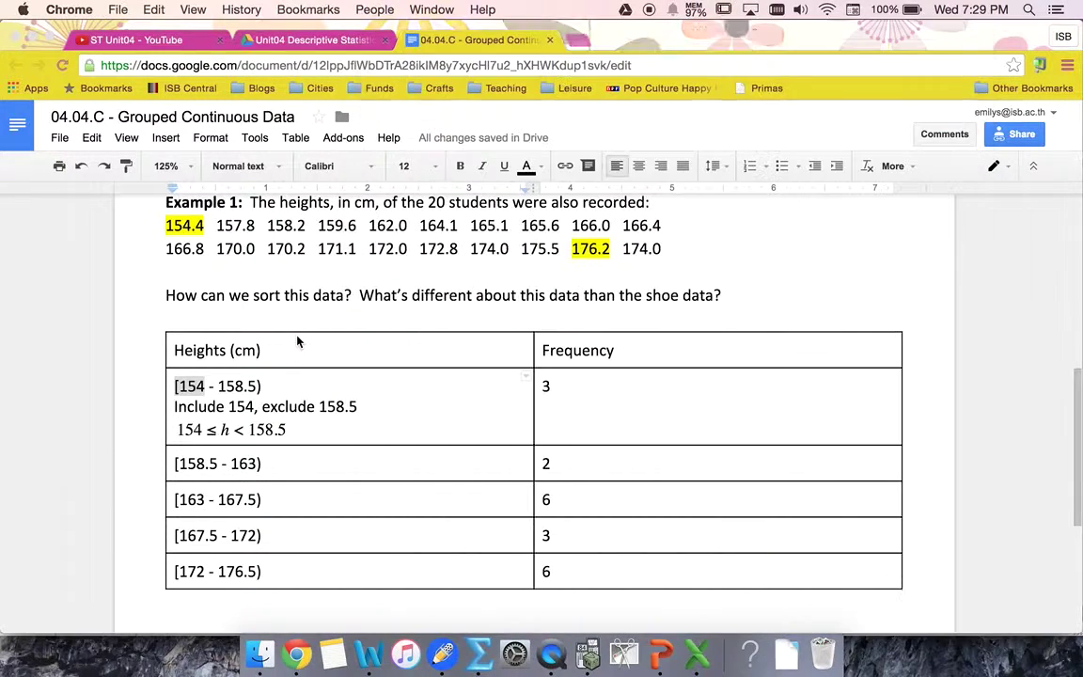
pyautogui.click(299, 338)
pyautogui.press('super+Tab')
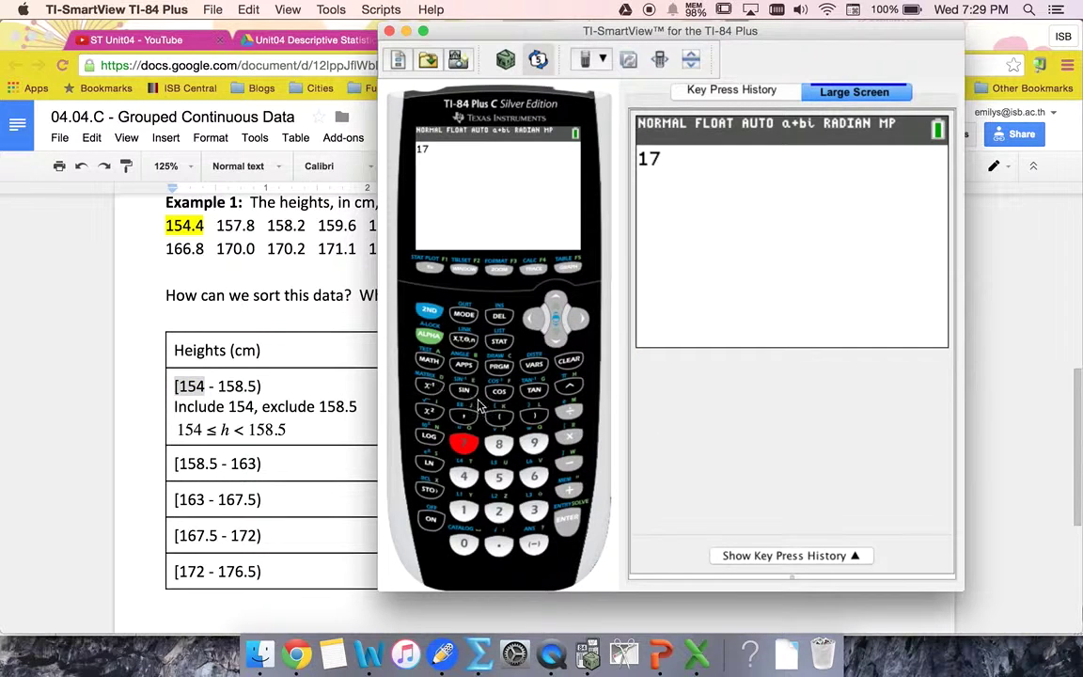
pyautogui.click(534, 476)
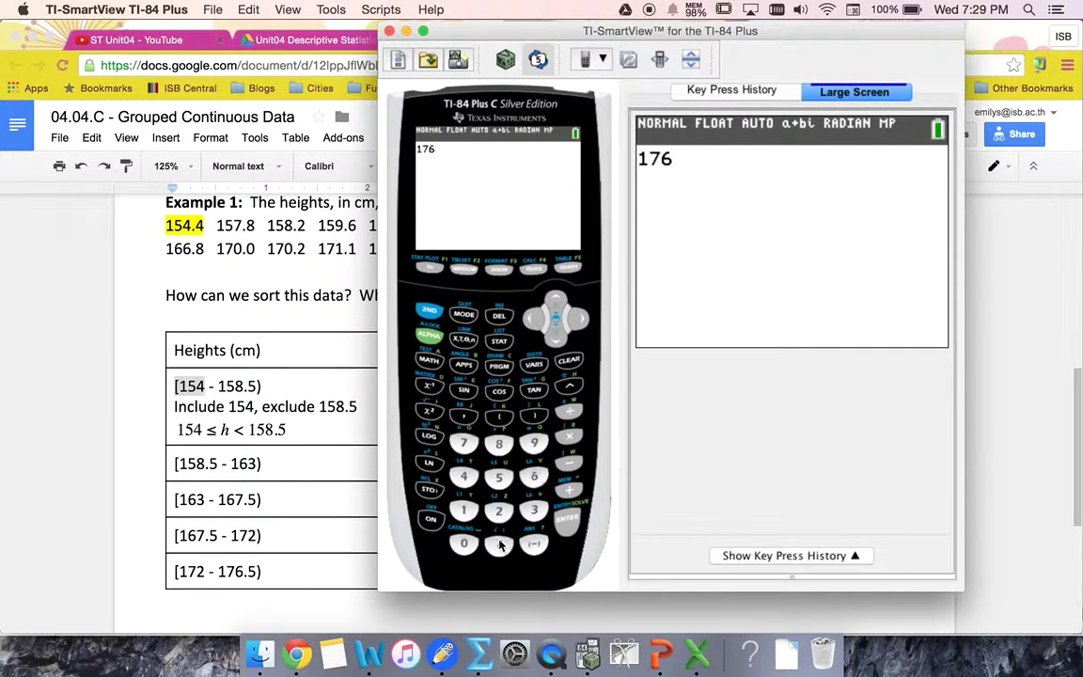
pyautogui.click(499, 544)
pyautogui.click(499, 510)
pyautogui.click(569, 463)
pyautogui.click(465, 510)
pyautogui.click(498, 477)
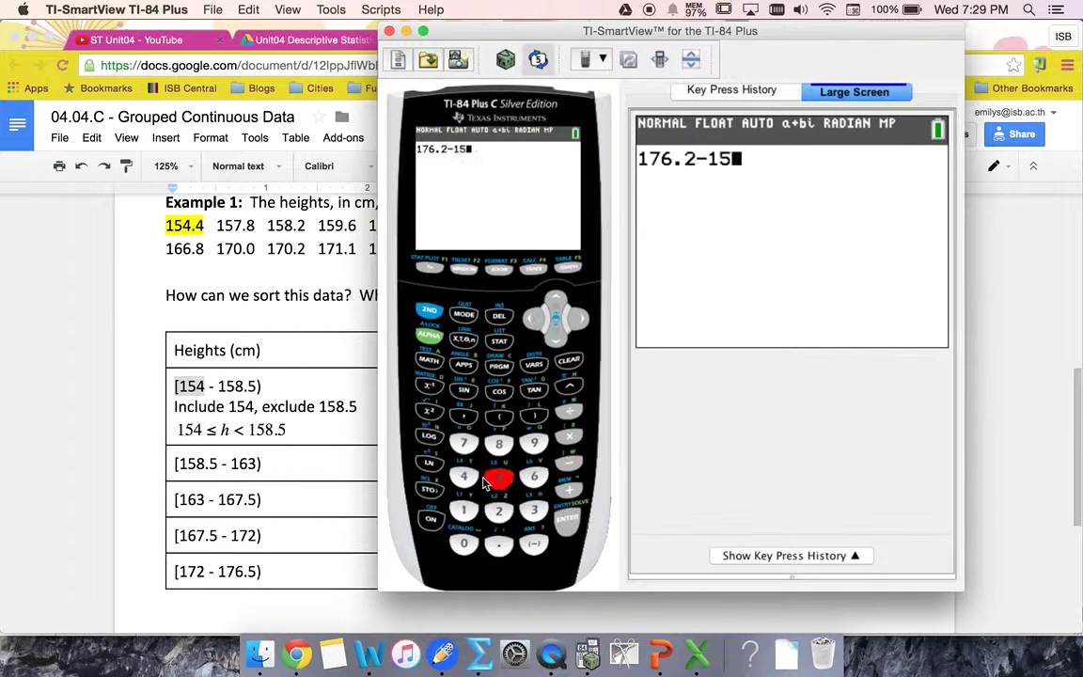
pyautogui.click(461, 479)
pyautogui.write('.')
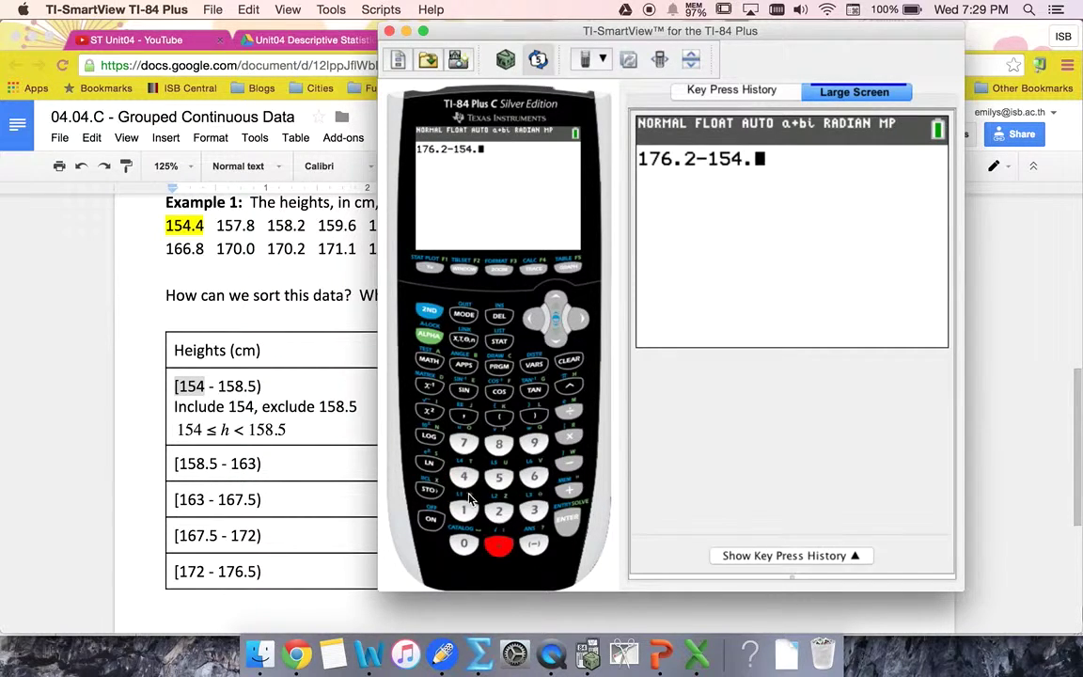
pyautogui.click(464, 477)
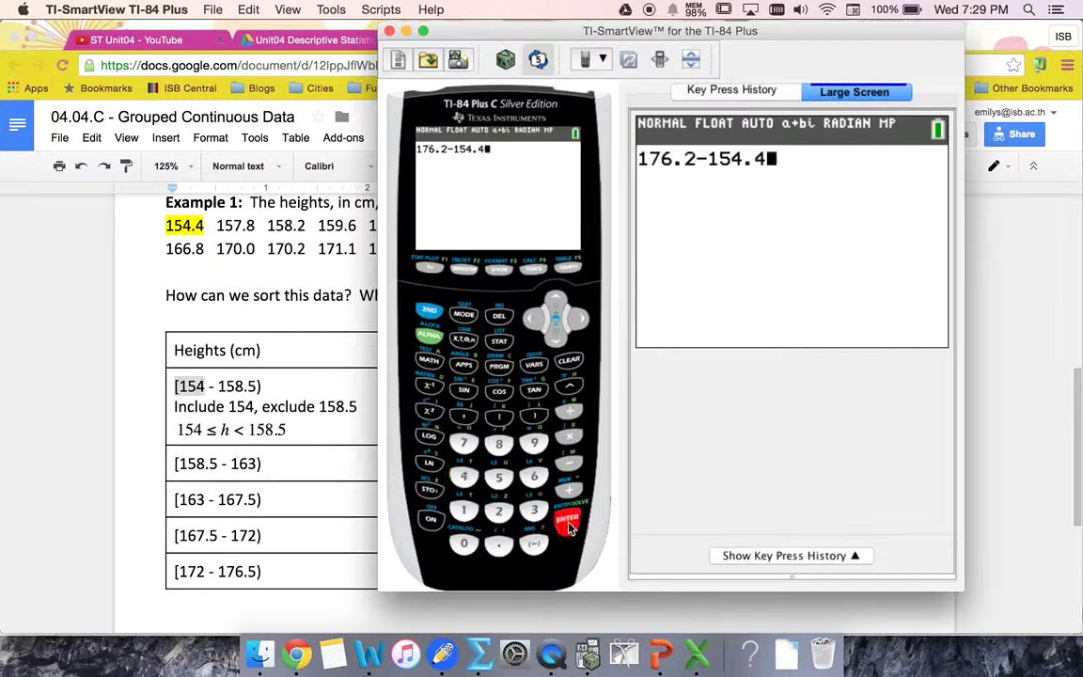
pyautogui.press('Return')
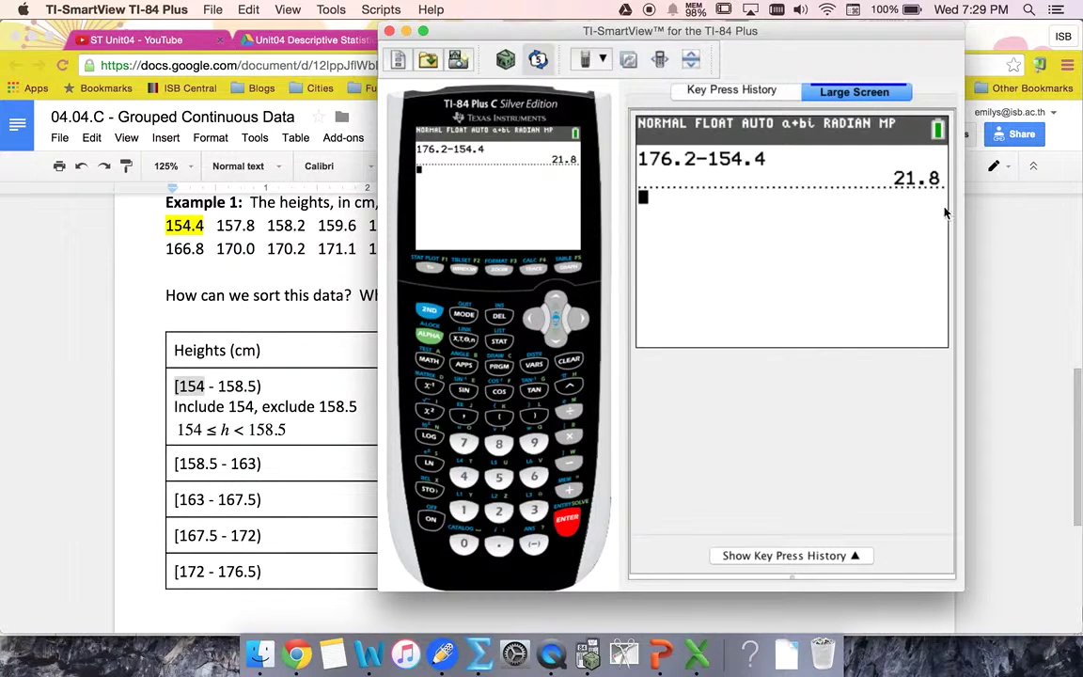
# Divide the calculated range by 5 to find the class width.
pyautogui.press('/')
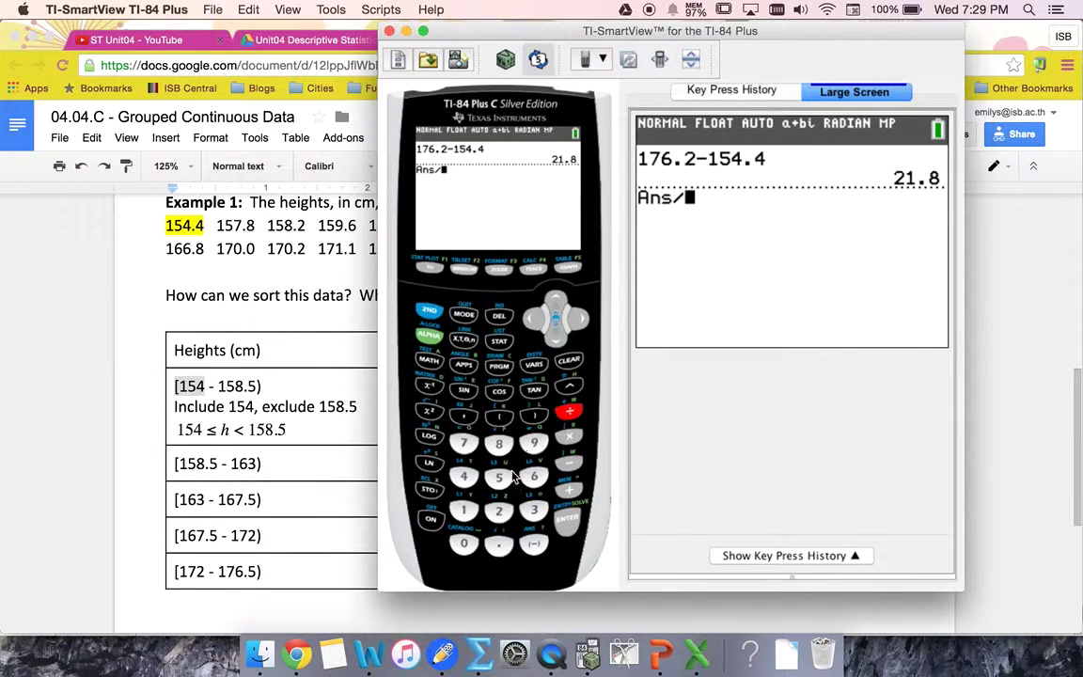
pyautogui.click(499, 478)
pyautogui.press('Return')
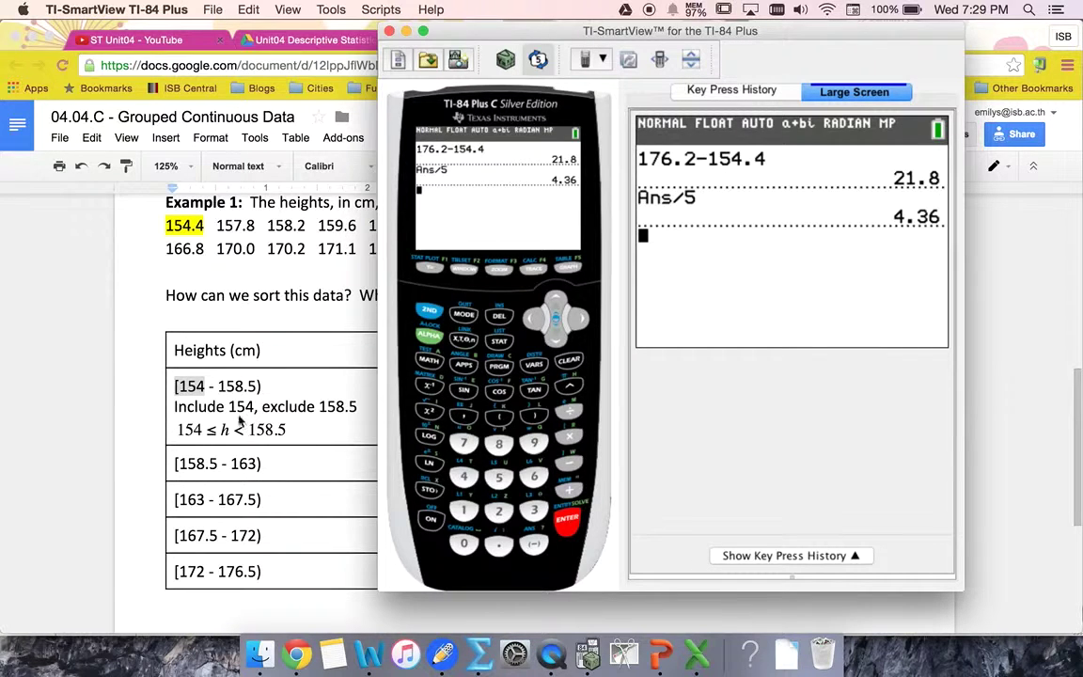
# Calculate the upper bound of the first class as 154+4.5.
pyautogui.click(463, 511)
pyautogui.click(505, 477)
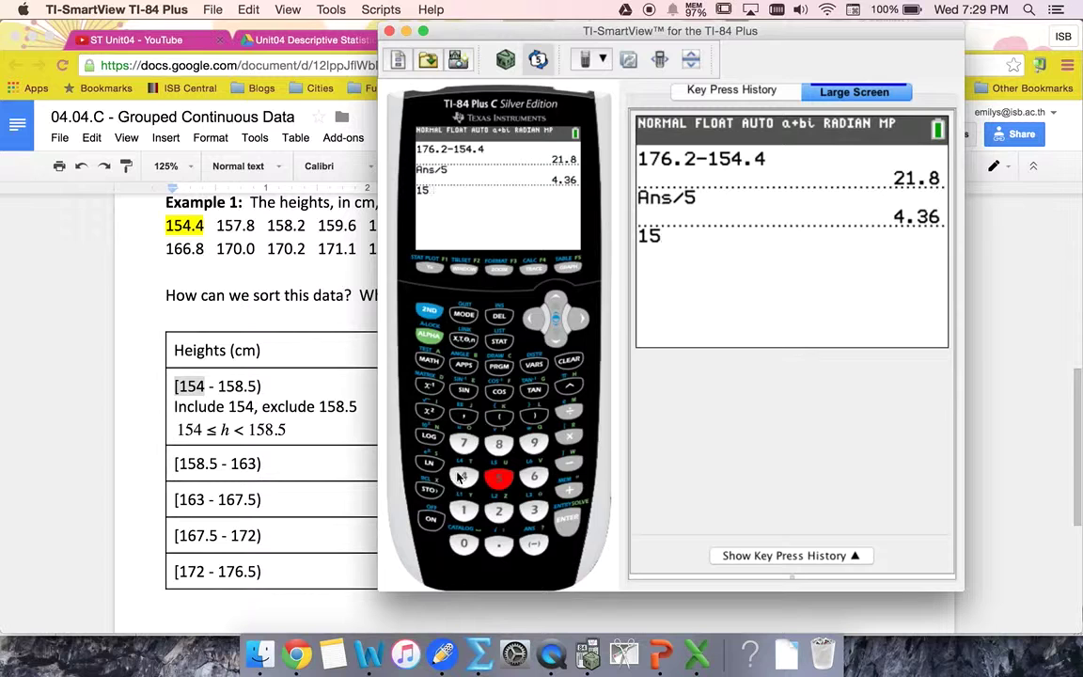
pyautogui.click(466, 477)
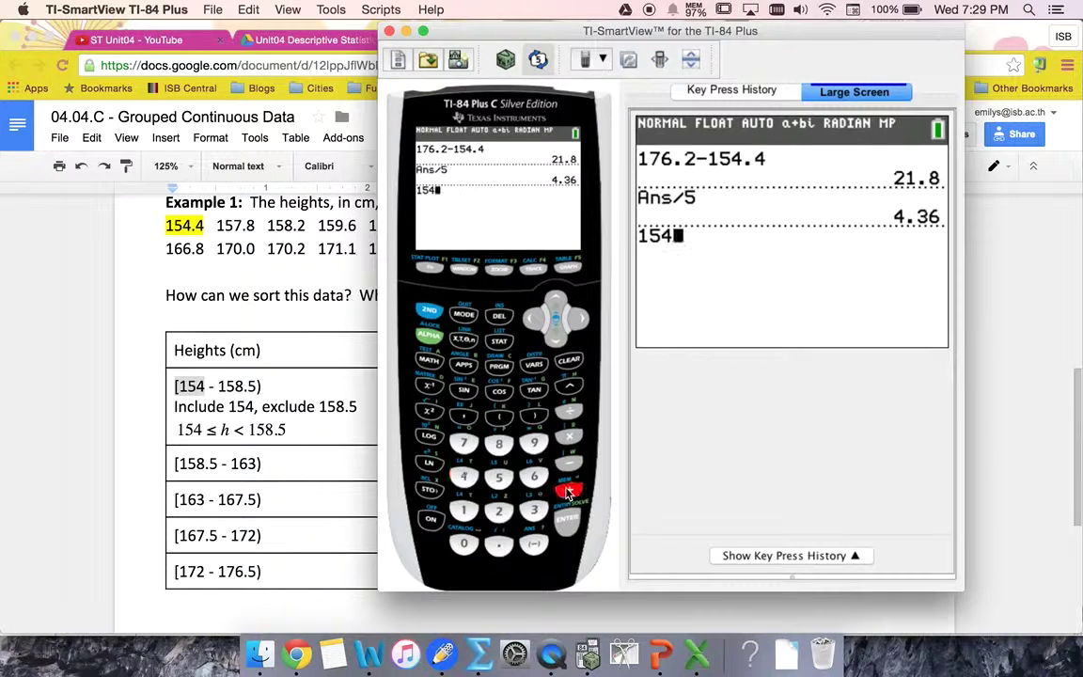
pyautogui.write('+')
pyautogui.click(465, 477)
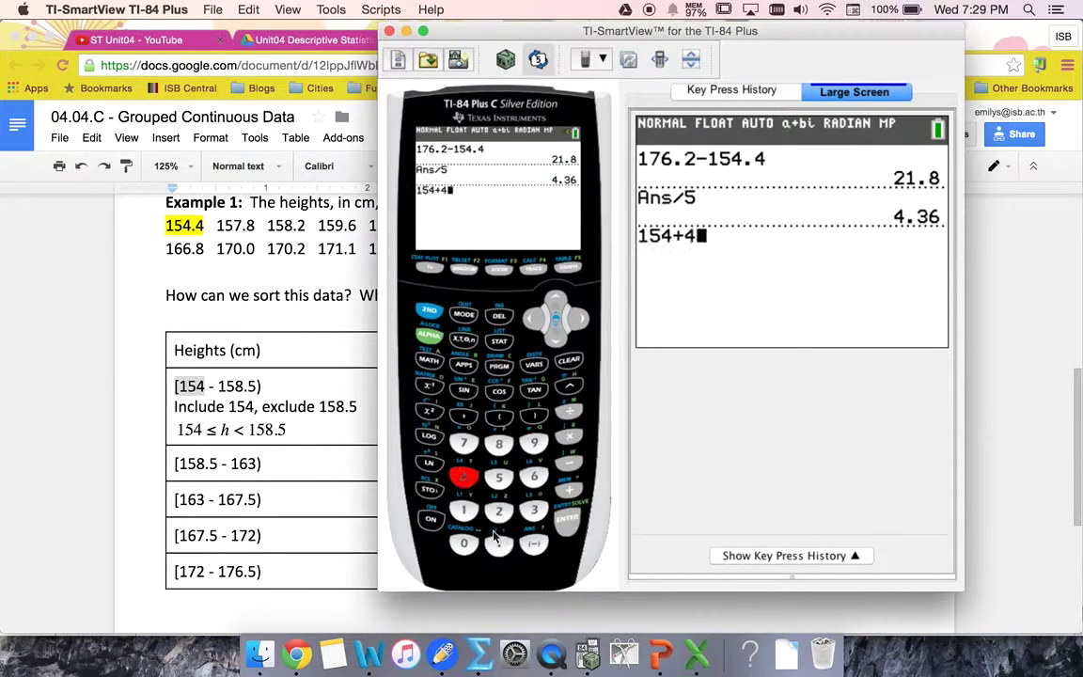
pyautogui.click(499, 547)
pyautogui.click(500, 477)
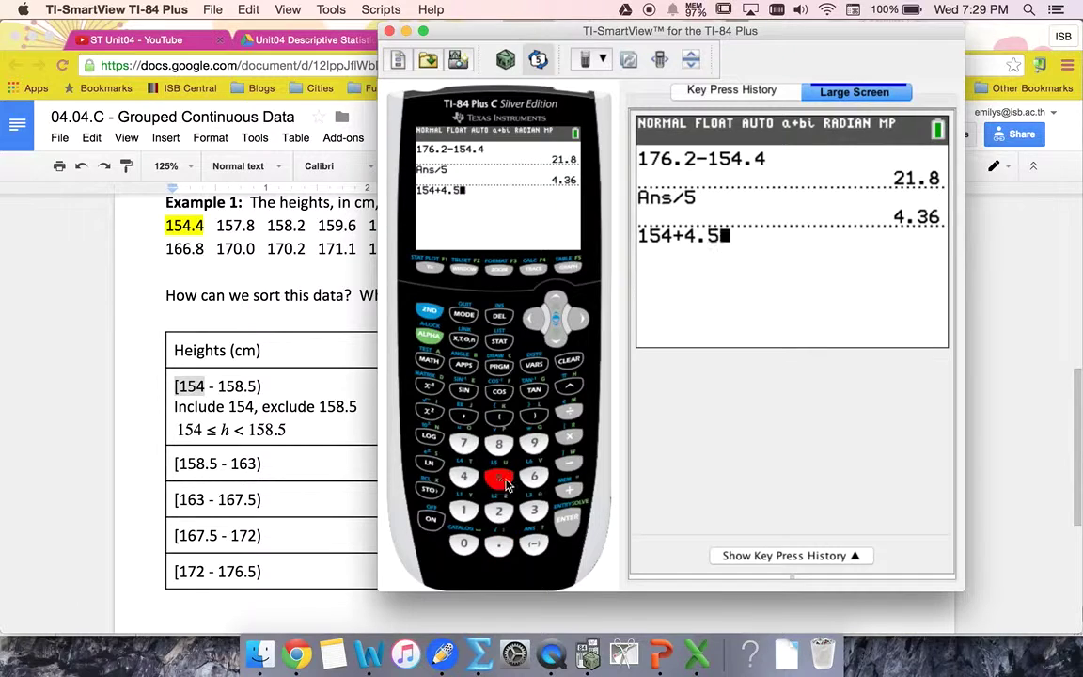
pyautogui.click(568, 522)
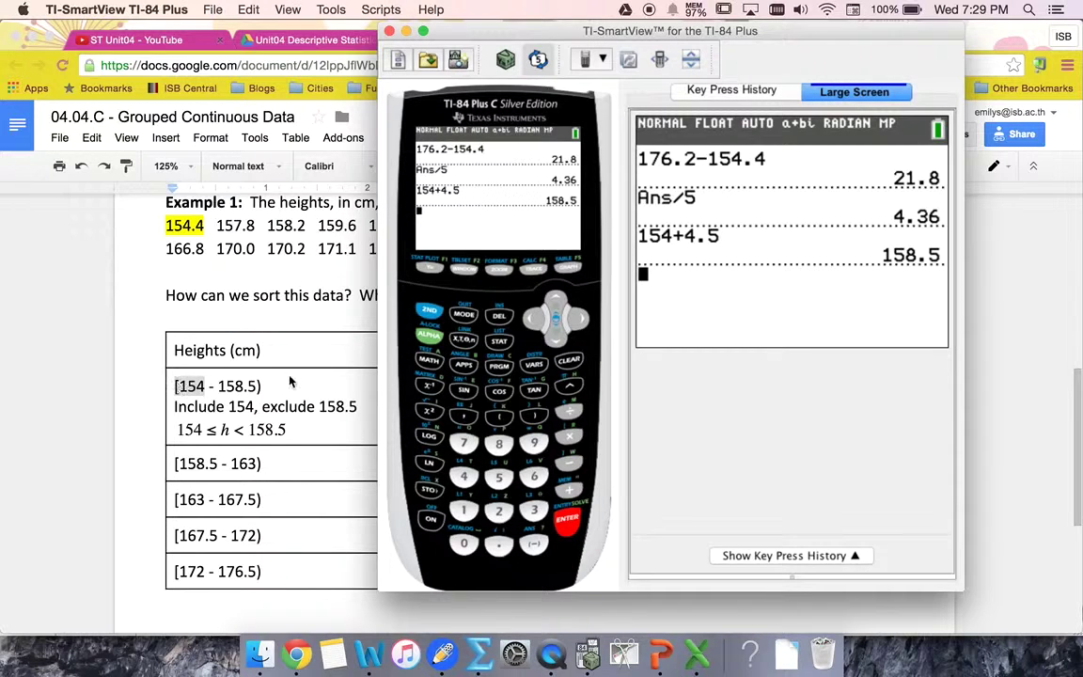
# Add 4.5 to the previous answer four times in a row to generate the remaining class bounds.
pyautogui.press('+')
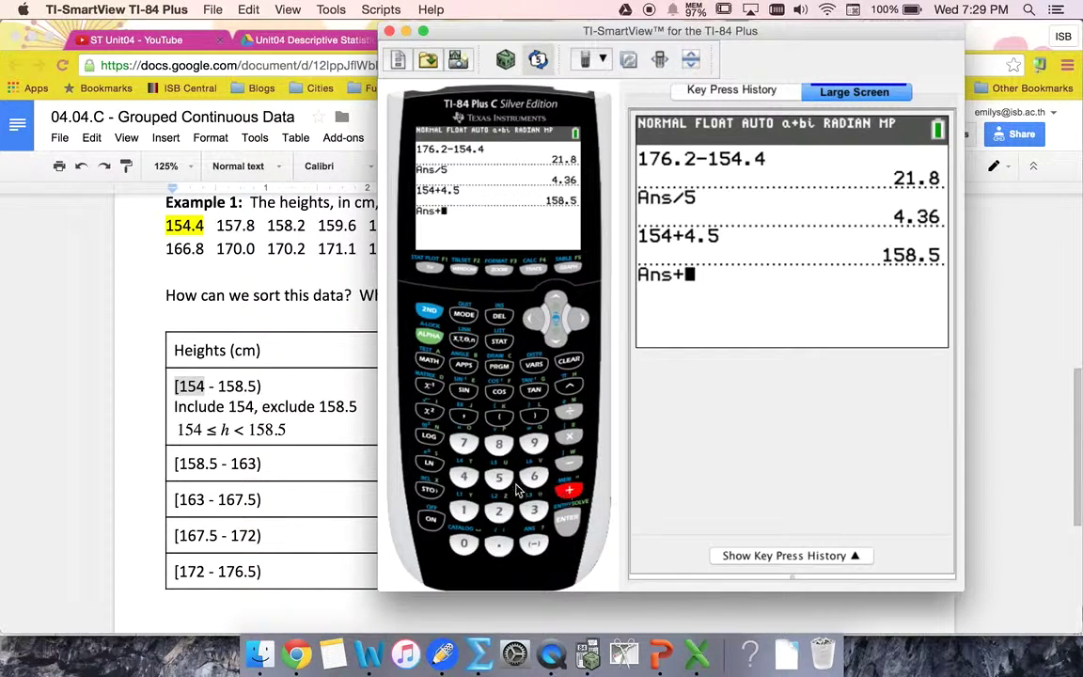
pyautogui.click(464, 478)
pyautogui.click(498, 543)
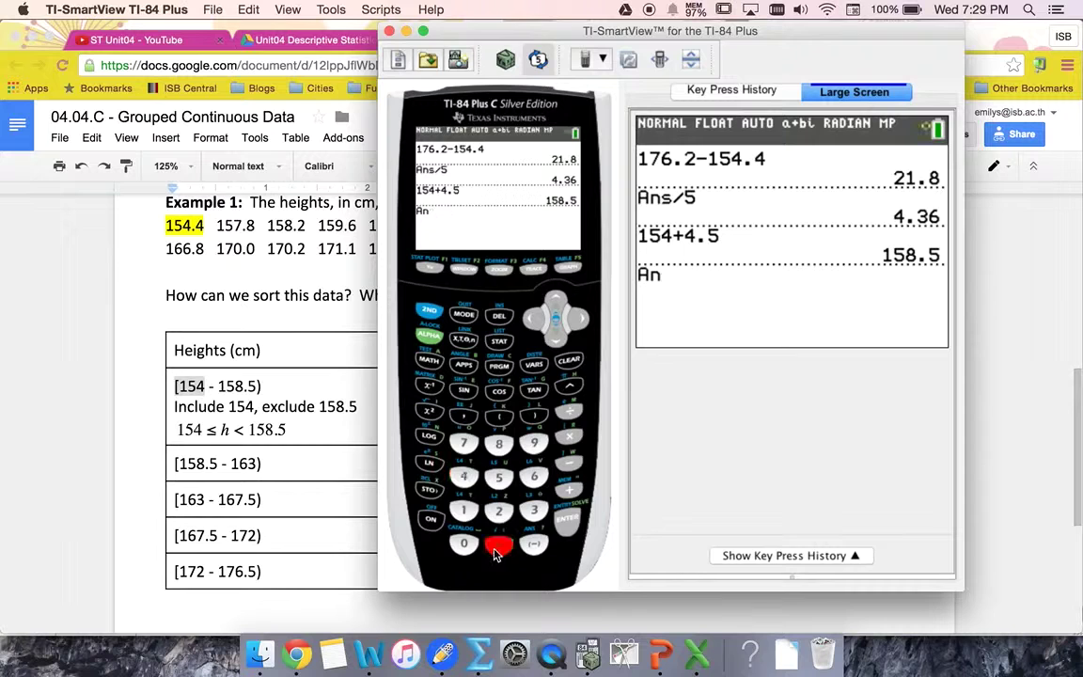
pyautogui.click(503, 480)
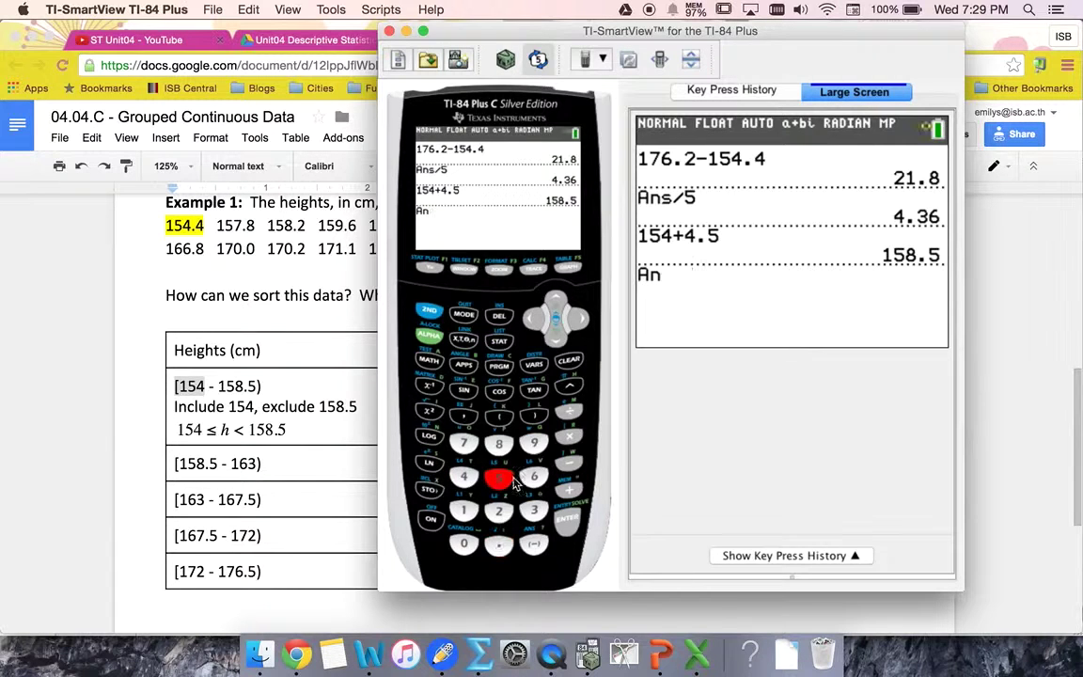
pyautogui.click(568, 520)
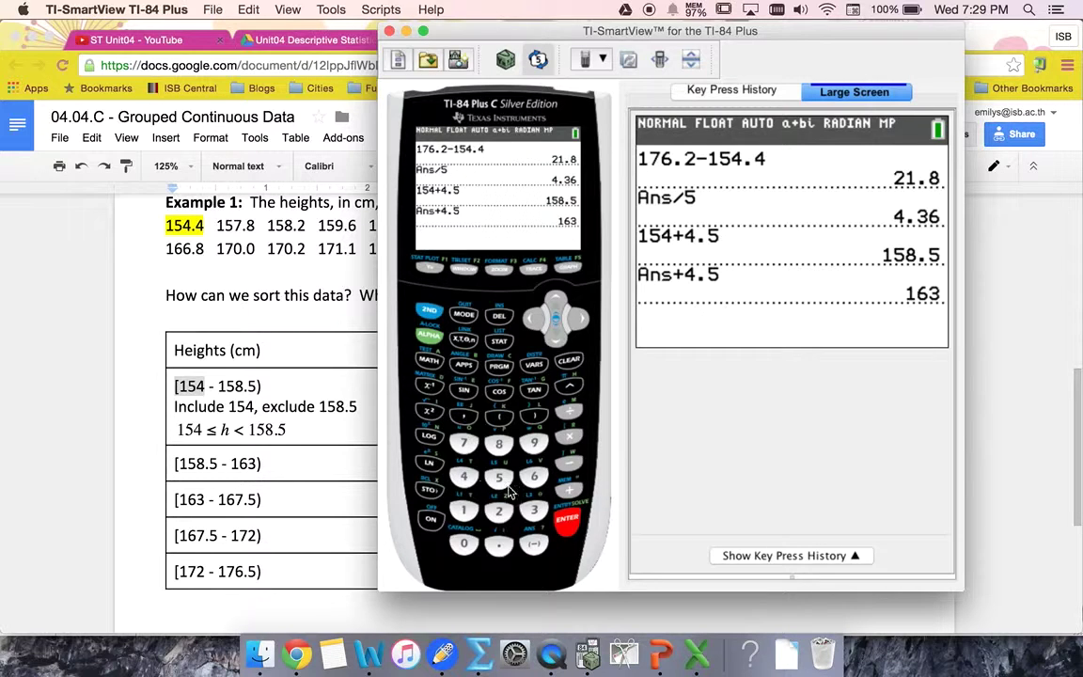
pyautogui.click(564, 525)
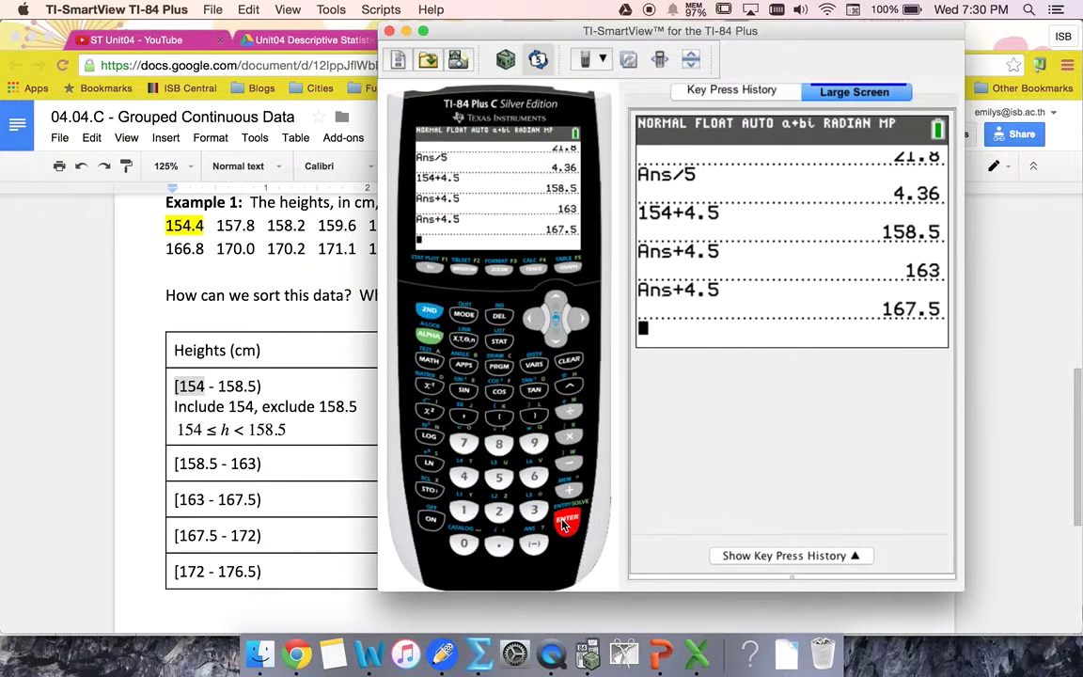
pyautogui.click(564, 525)
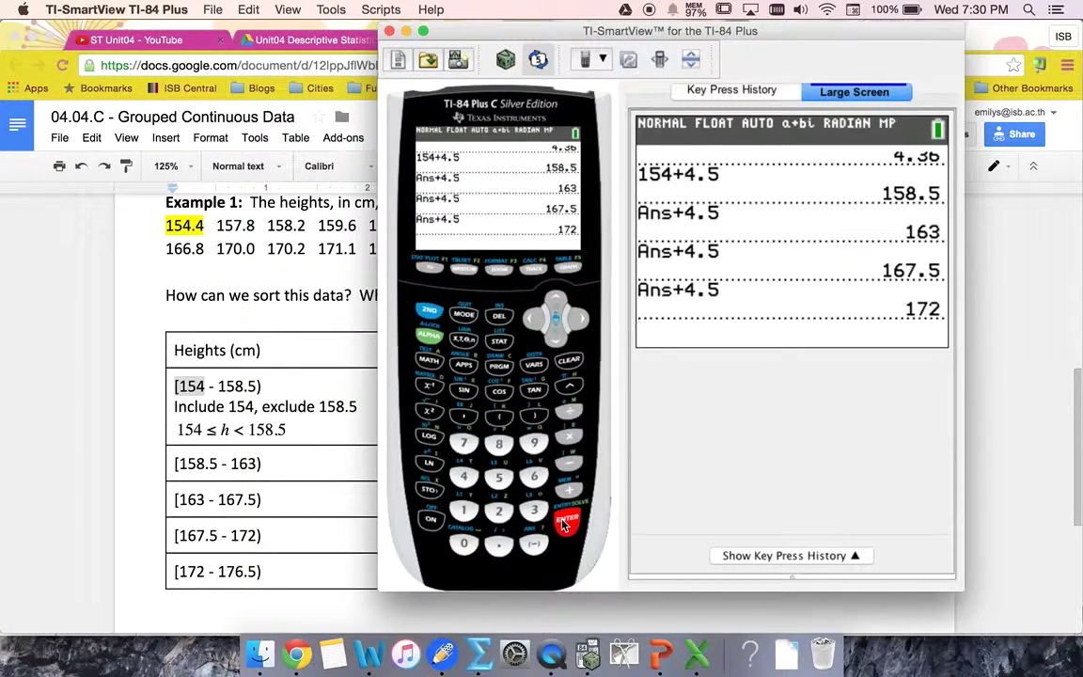
pyautogui.click(565, 525)
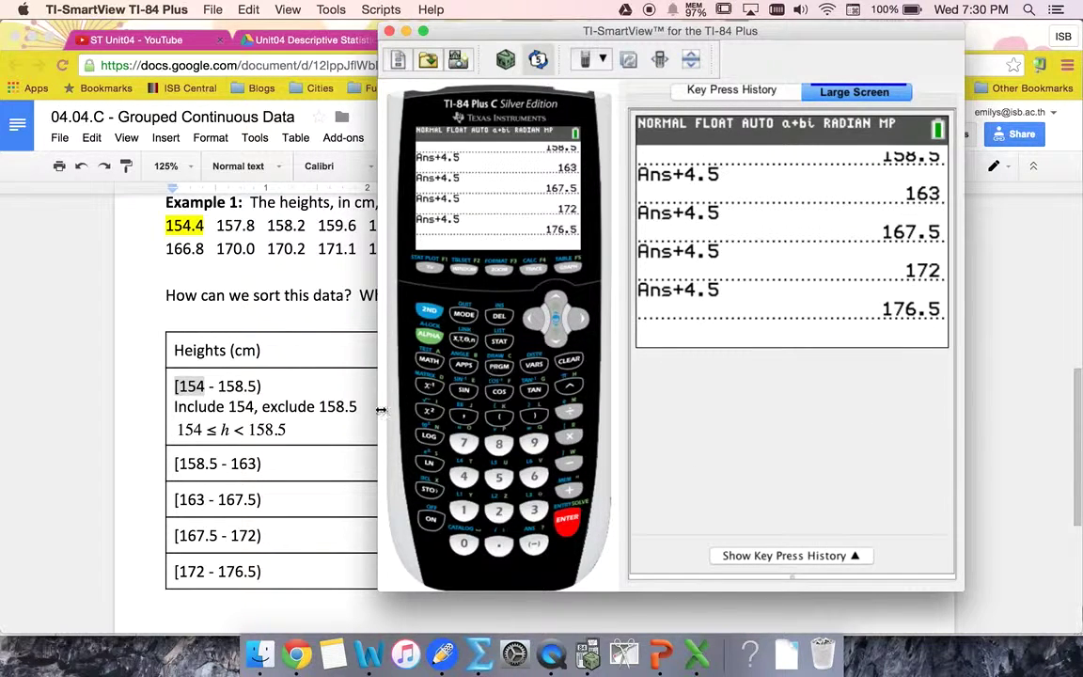
# Switch back to the Google Docs document and attach the comment "Where one interval ends, the next one starts with continuous data!" to 158.5 in the first interval.
pyautogui.click(331, 461)
pyautogui.scroll(4, 396, 383)
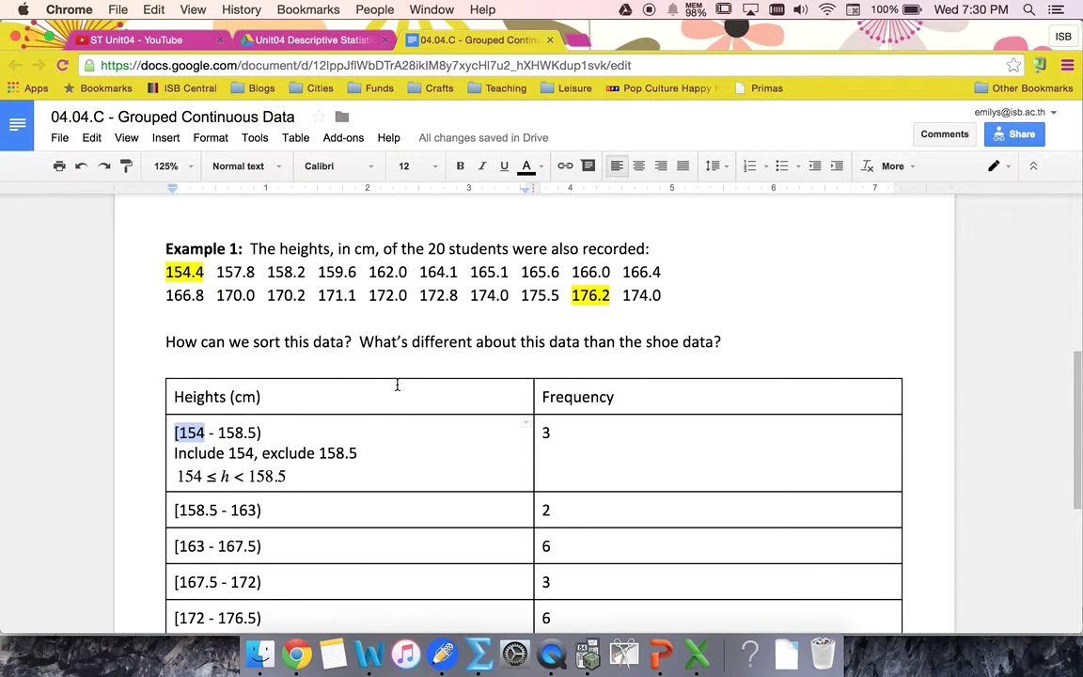
pyautogui.scroll(1, 398, 384)
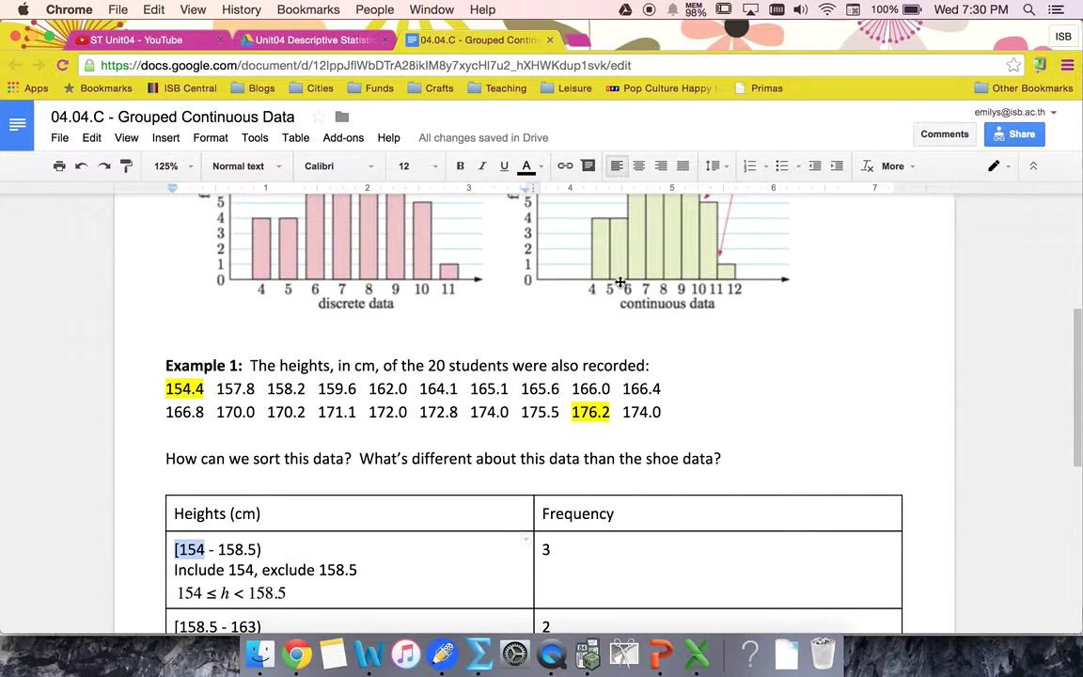
pyautogui.scroll(-5, 419, 376)
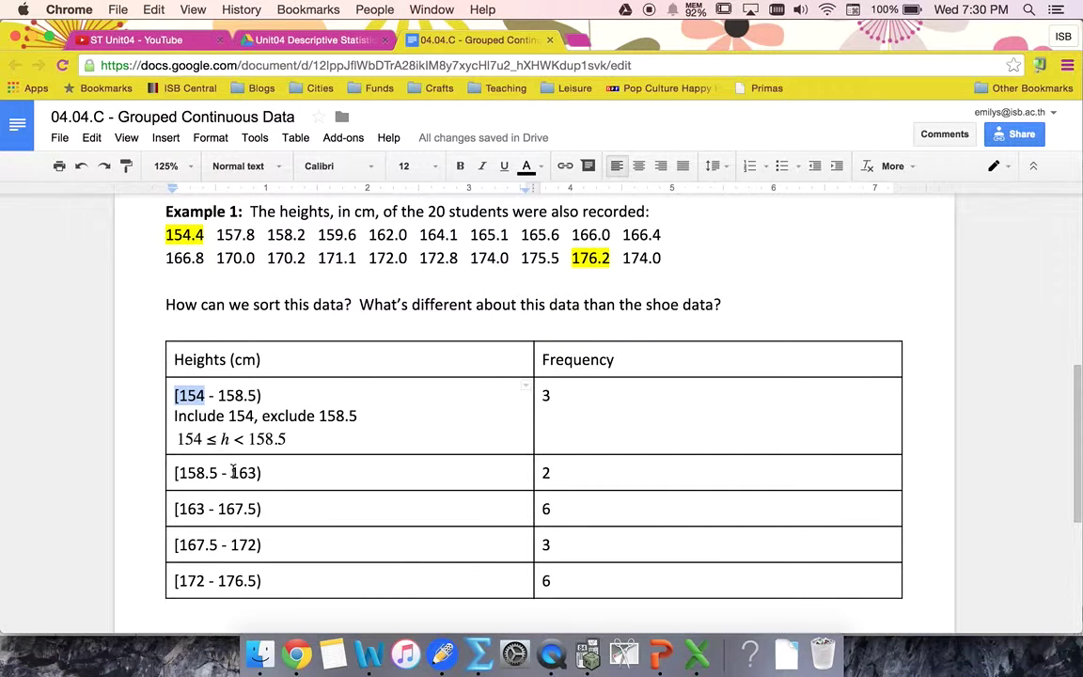
pyautogui.doubleClick(239, 395)
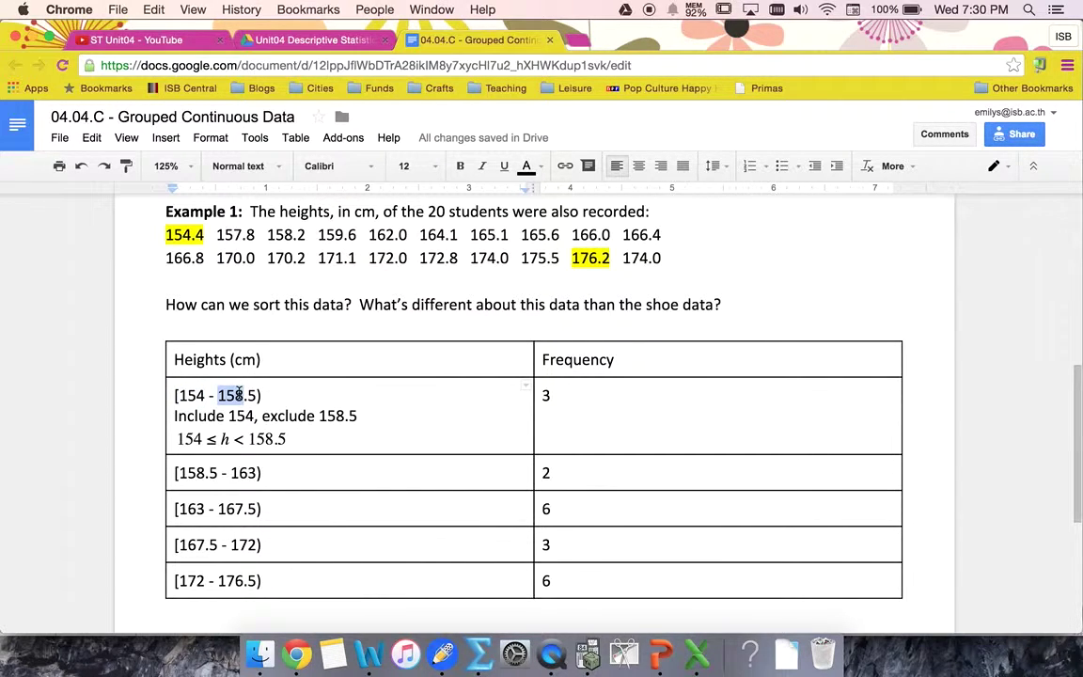
pyautogui.hotkey('shift', 'Right')
pyautogui.click(589, 167)
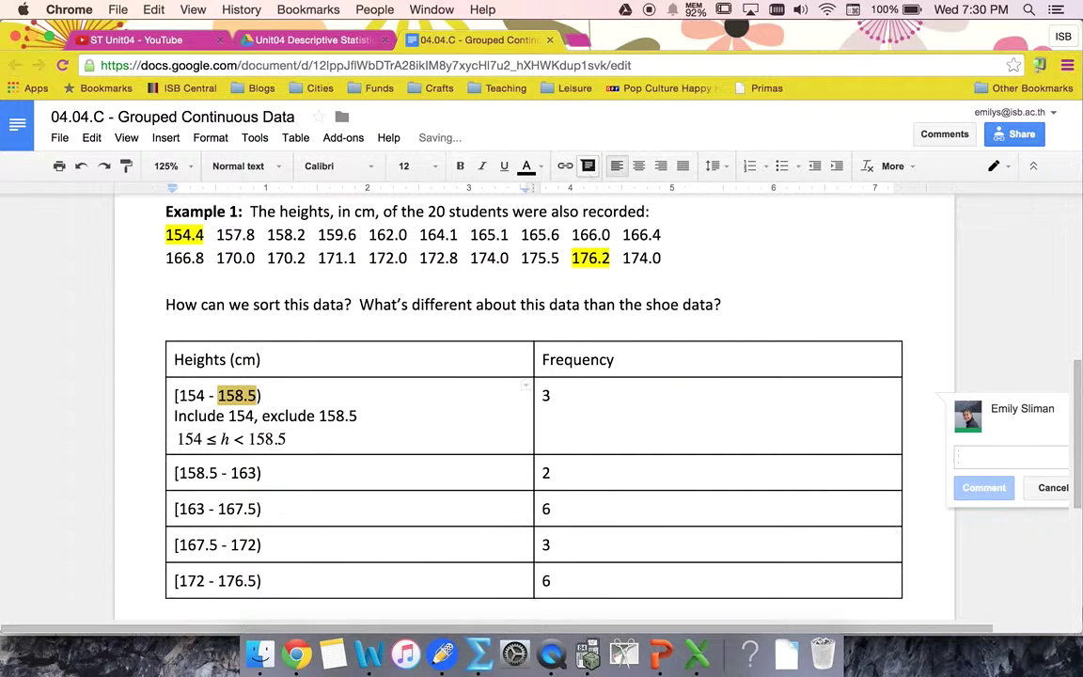
pyautogui.write('Where one interv')
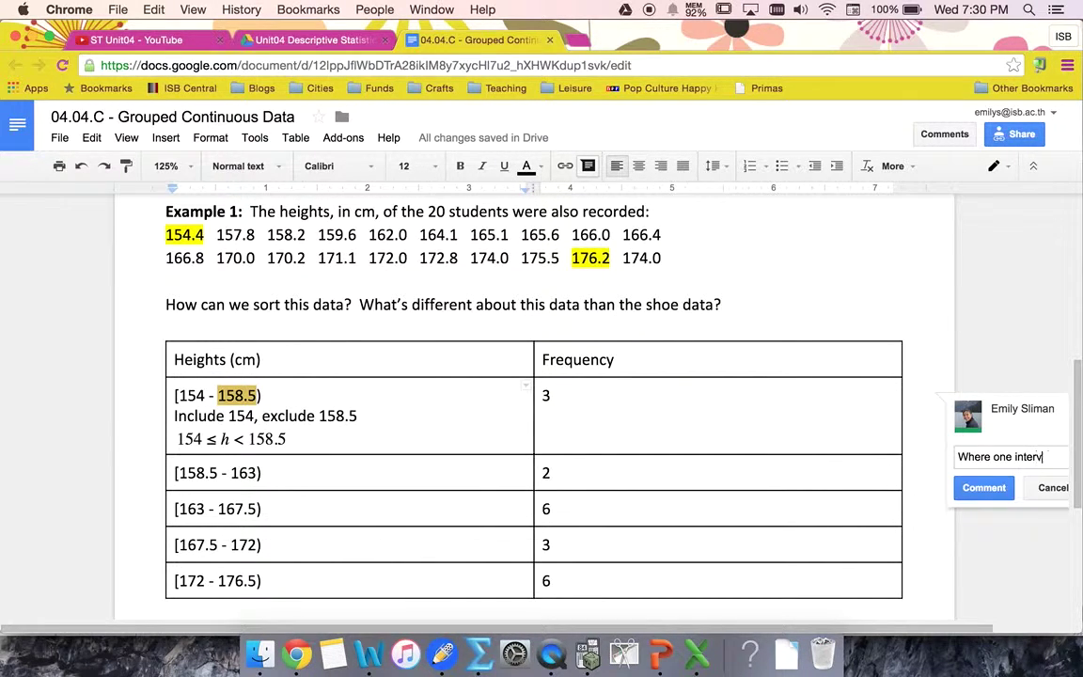
pyautogui.write('al ends, the ')
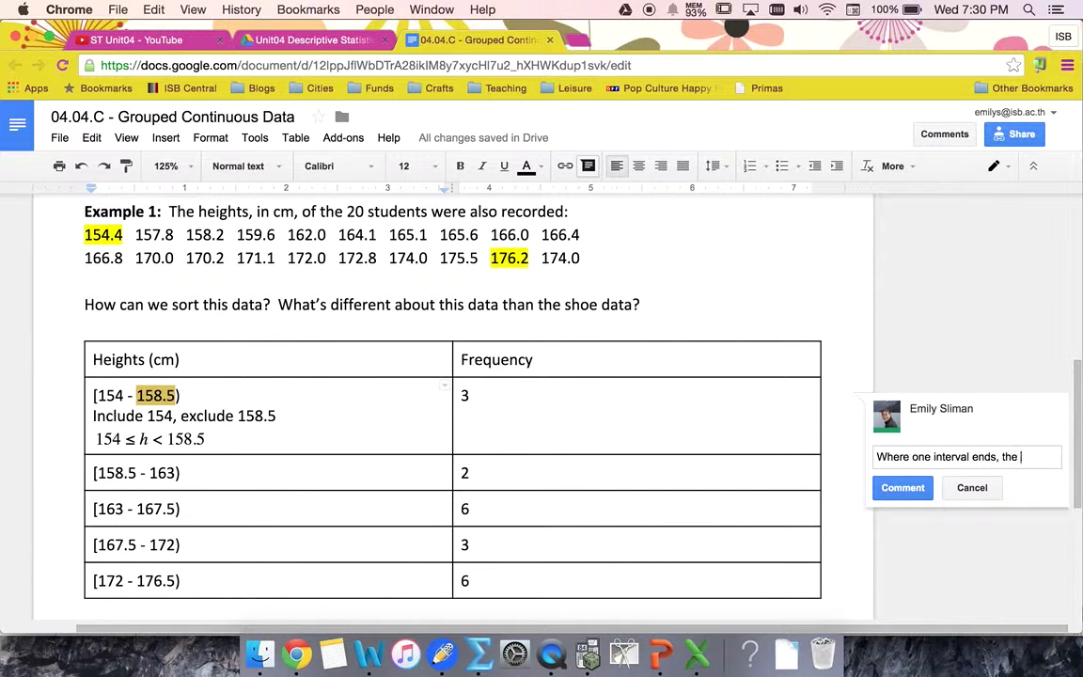
pyautogui.write('next one start')
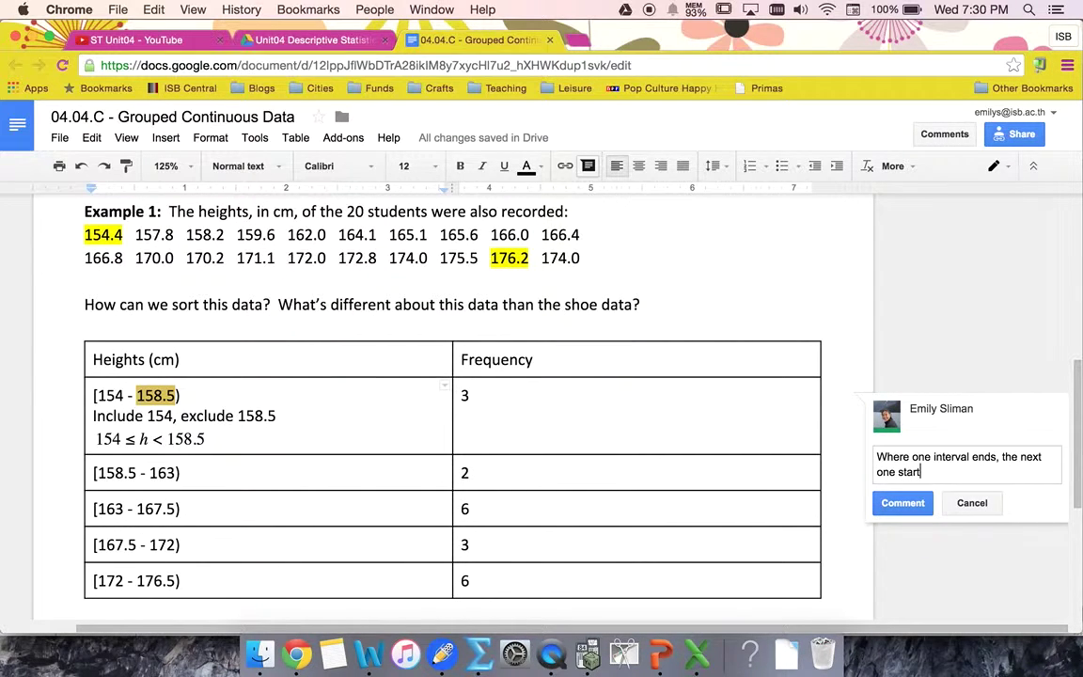
pyautogui.write('s with continuous data!')
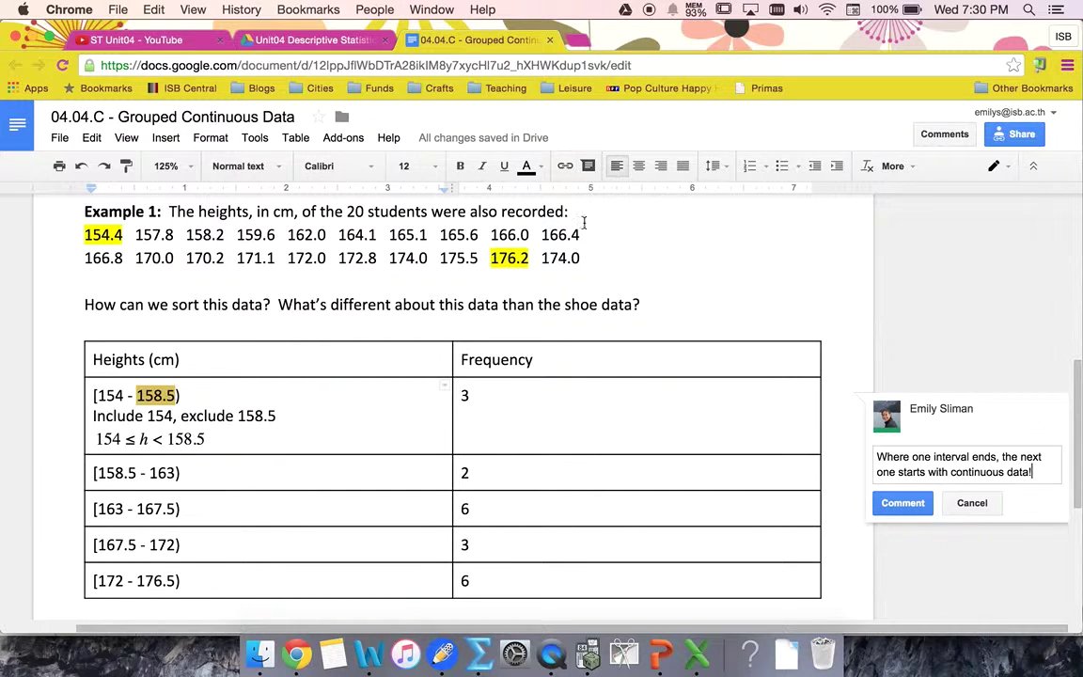
pyautogui.click(885, 504)
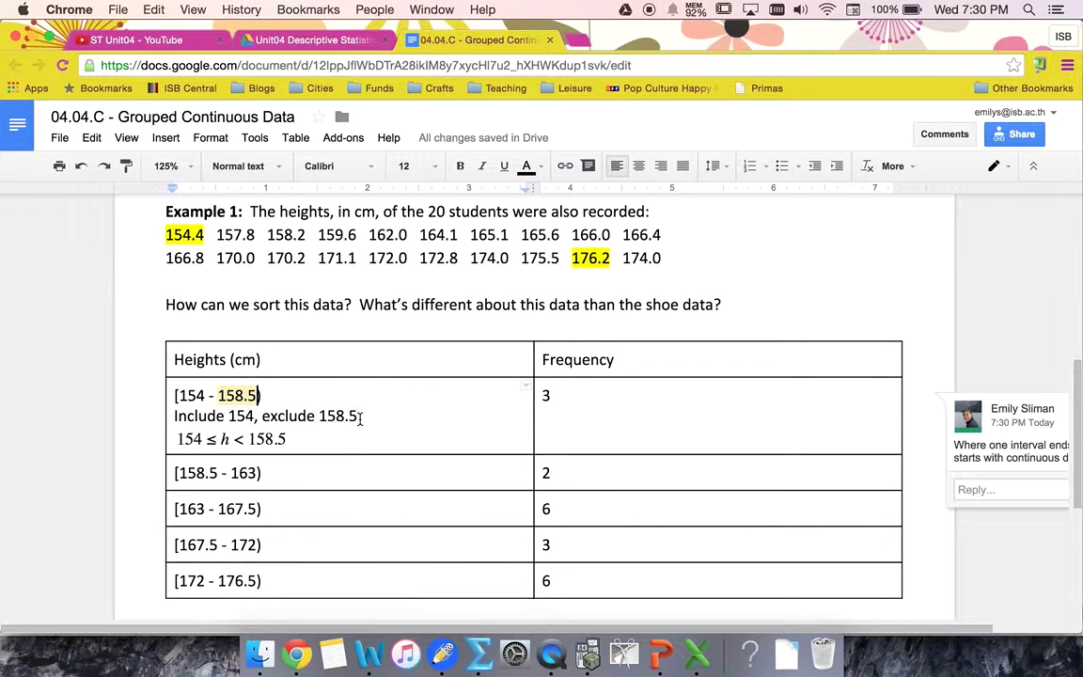
# Change the first column heading of the frequency table to "Heights, h, (cm)" with the variable h in italics.
pyautogui.click(293, 440)
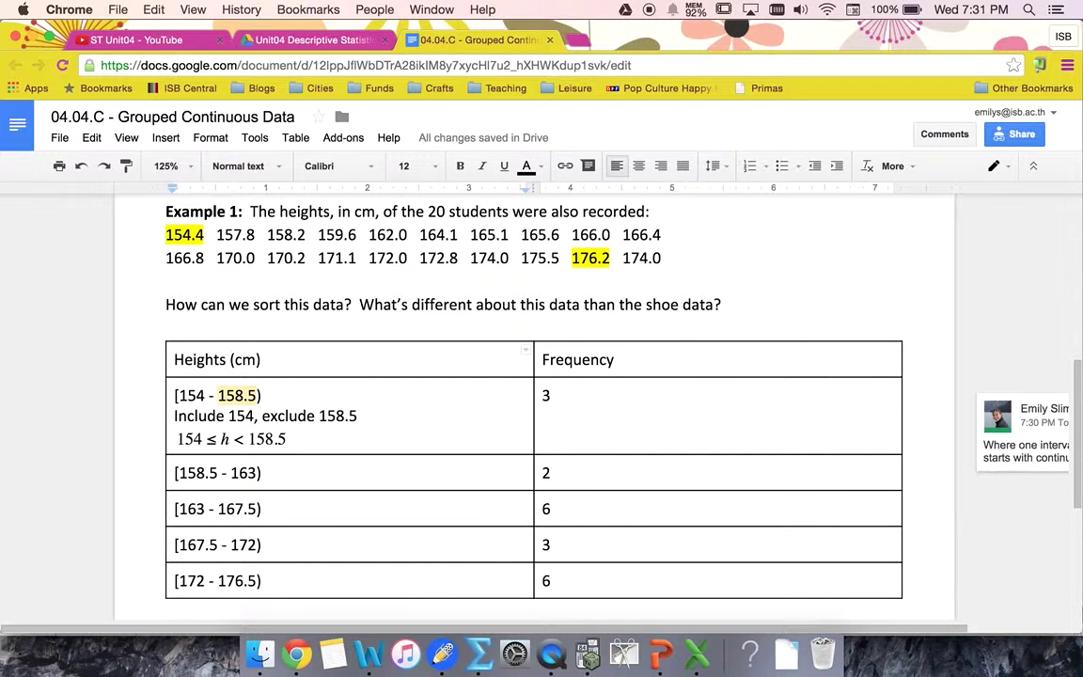
pyautogui.write(',')
pyautogui.hotkey('ctrl', 'i')
pyautogui.write('h')
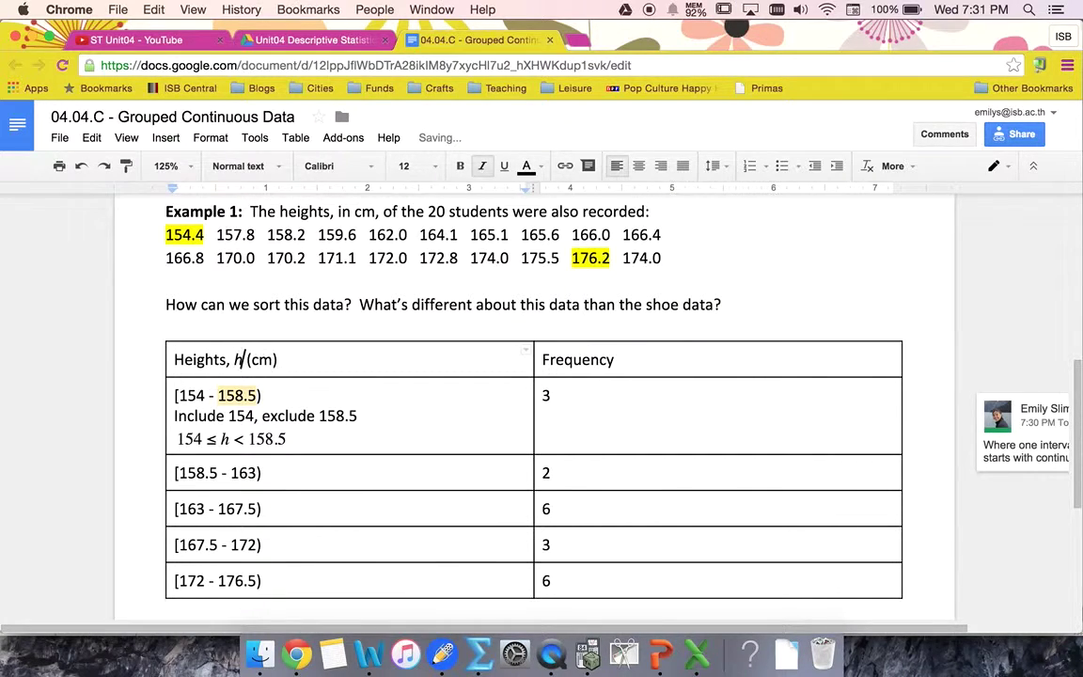
pyautogui.hotkey('ctrl', 'i')
pyautogui.write(',')
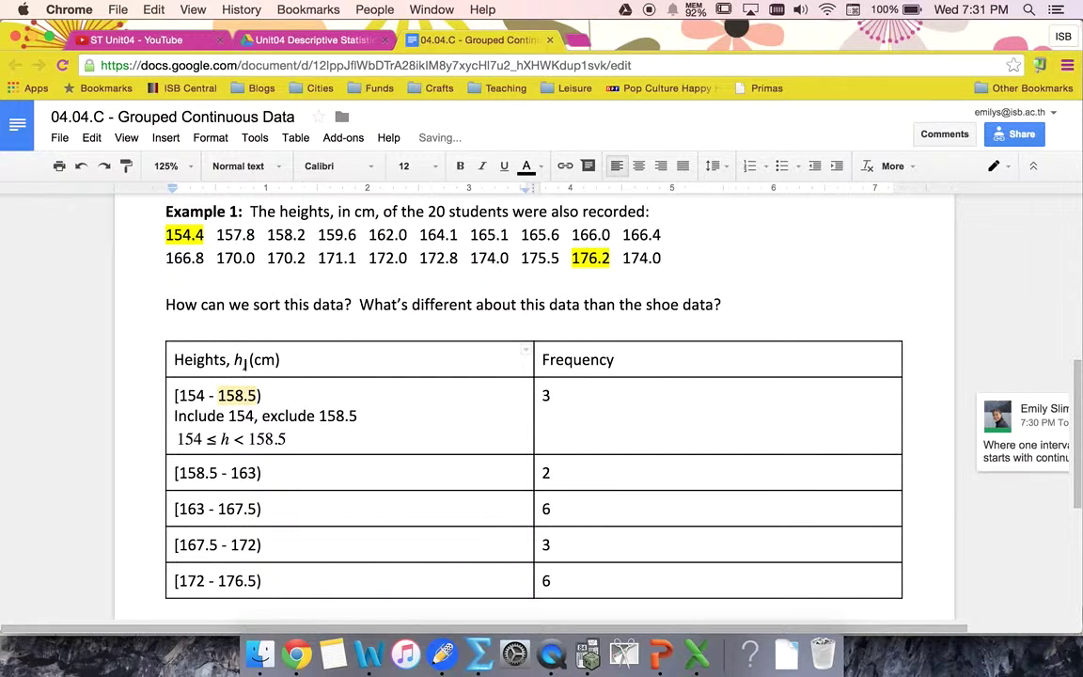
pyautogui.press('BackSpace')
pyautogui.press('BackSpace')
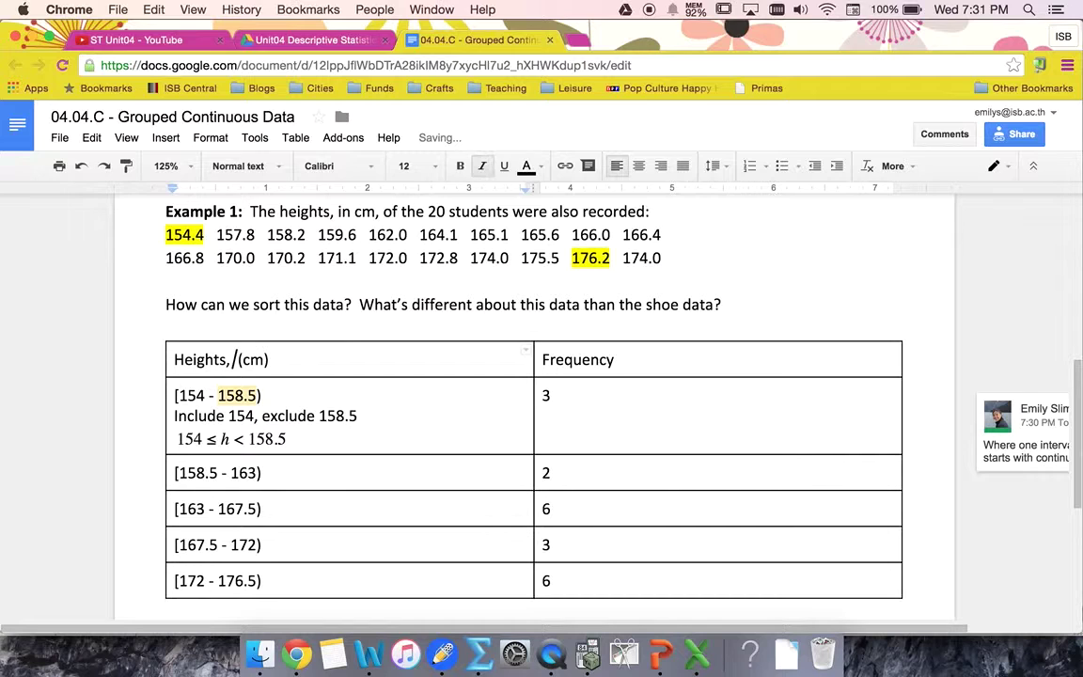
pyautogui.write('h,')
pyautogui.press('BackSpace')
# Point out the opening and closing brackets of the [154 - 158.5) interval in the frequency table.
pyautogui.click(227, 427)
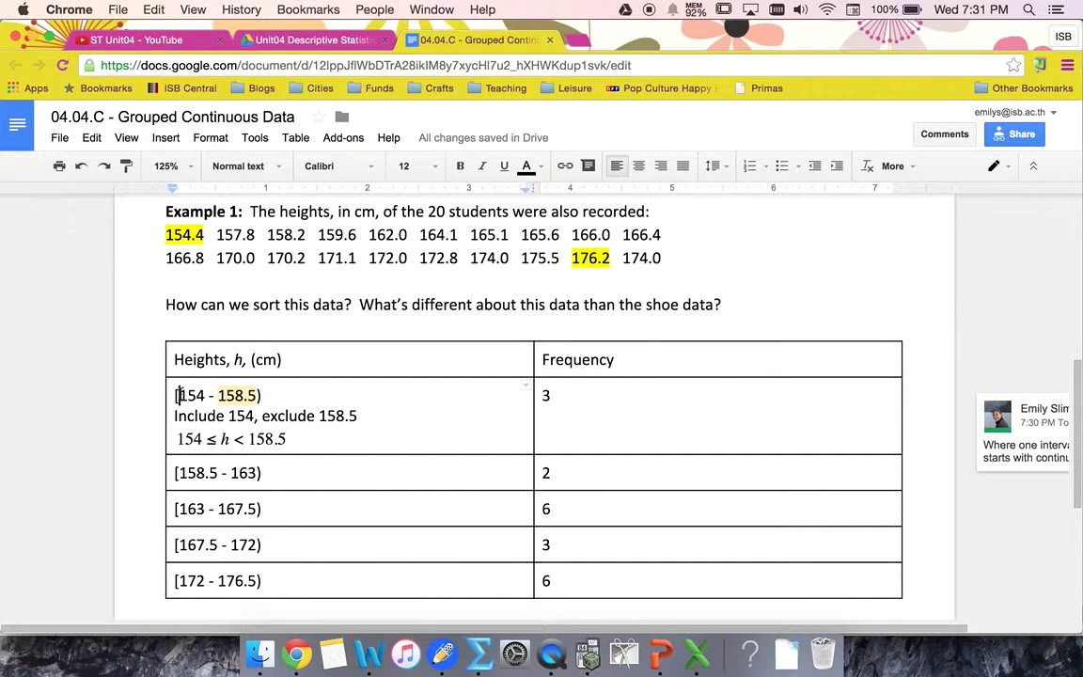
pyautogui.moveTo(180, 396); pyautogui.dragTo(167, 395)
pyautogui.click(263, 396)
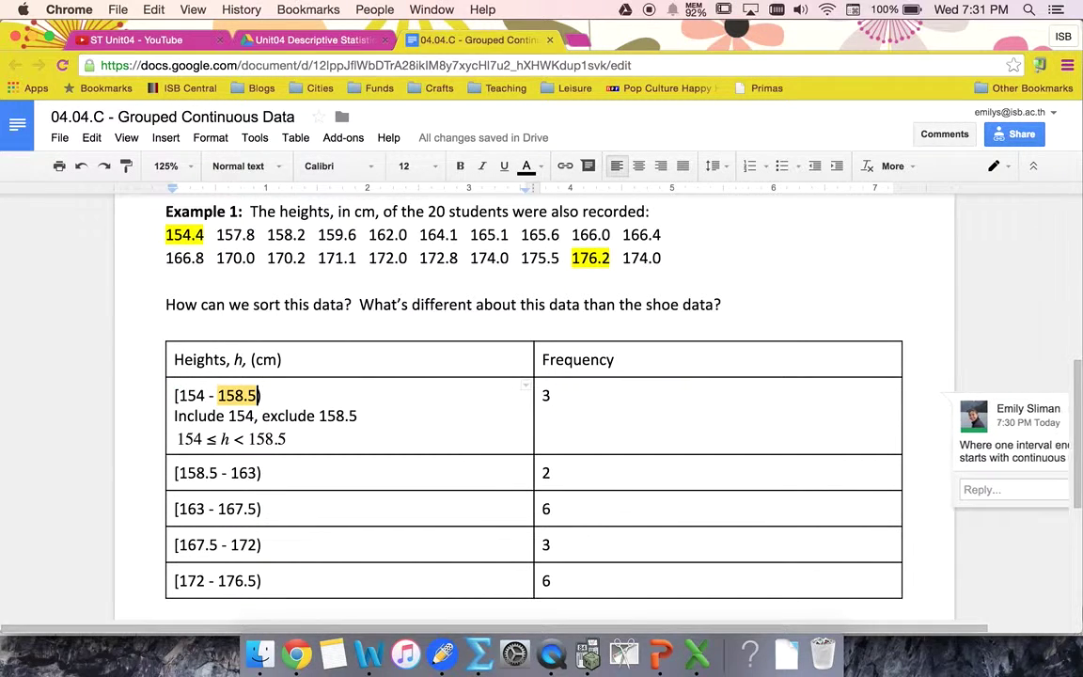
# Narrow the Frequency column by moving the table's outer edge inward to just past the 5-inch ruler mark.
pyautogui.scroll(-2, 267, 473)
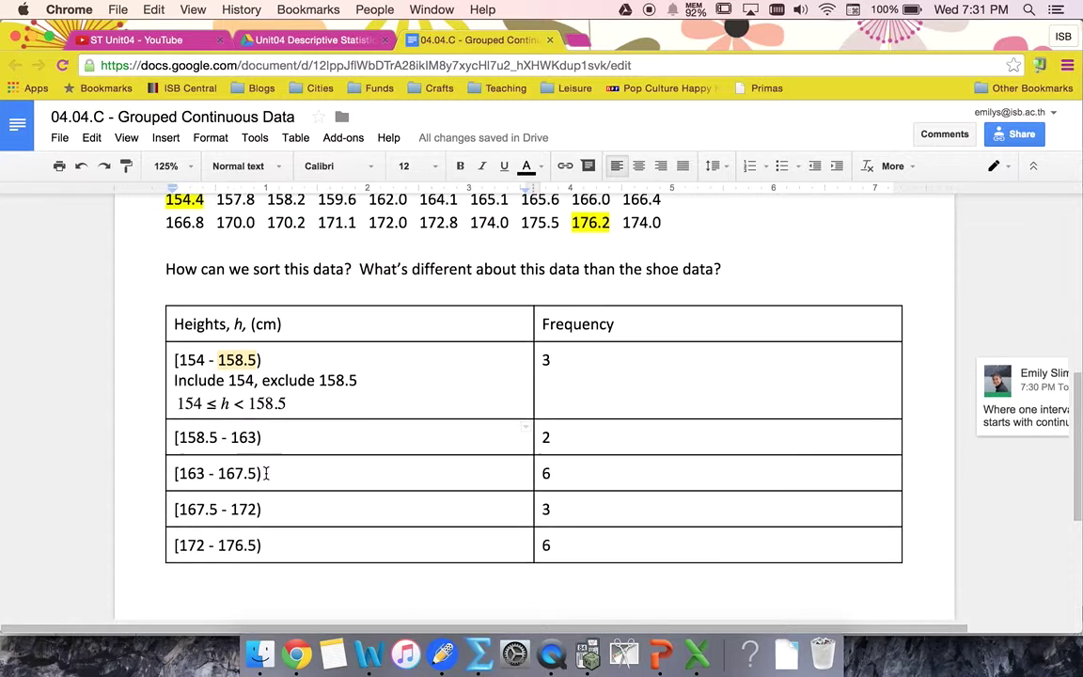
pyautogui.scroll(1, 266, 475)
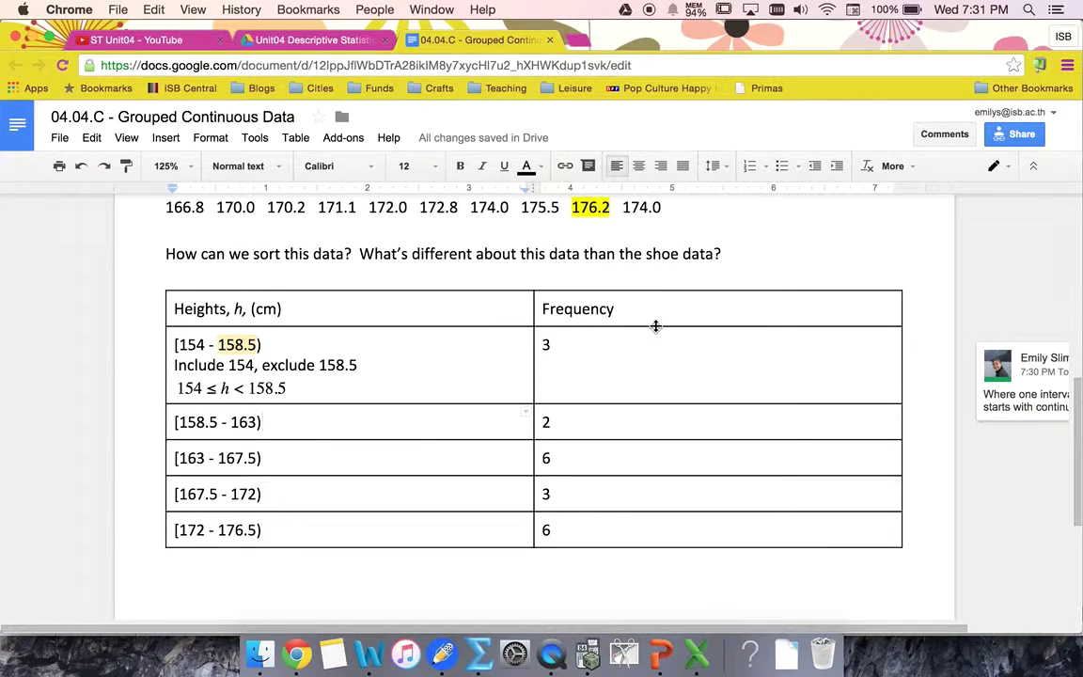
pyautogui.moveTo(901, 365); pyautogui.dragTo(677, 367)
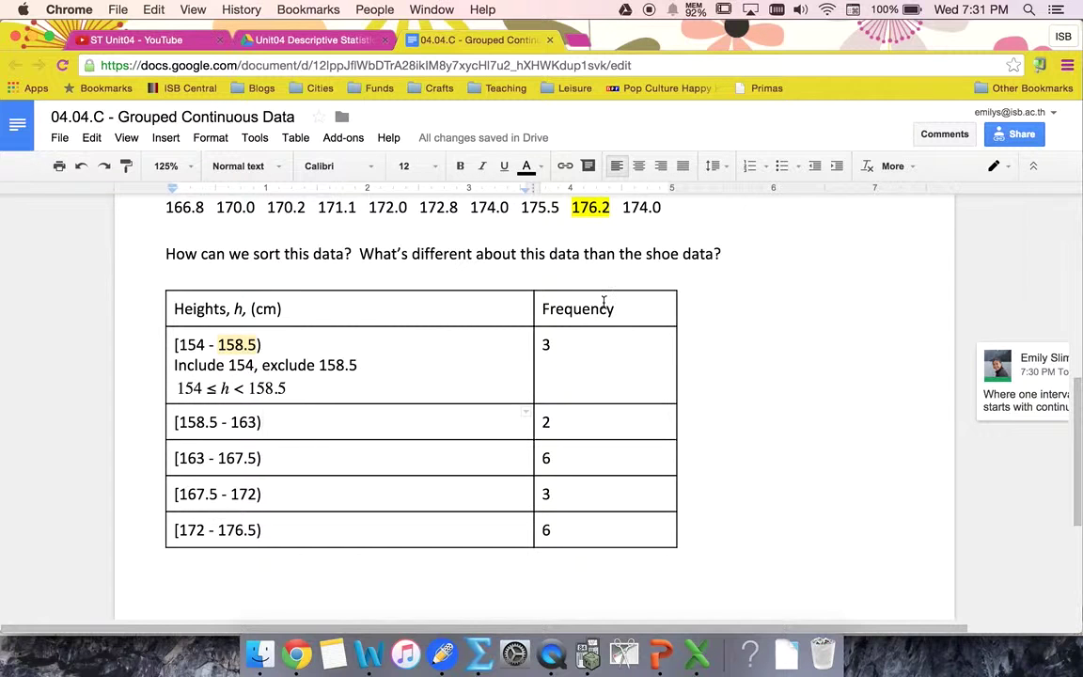
pyautogui.scroll(2, 604, 303)
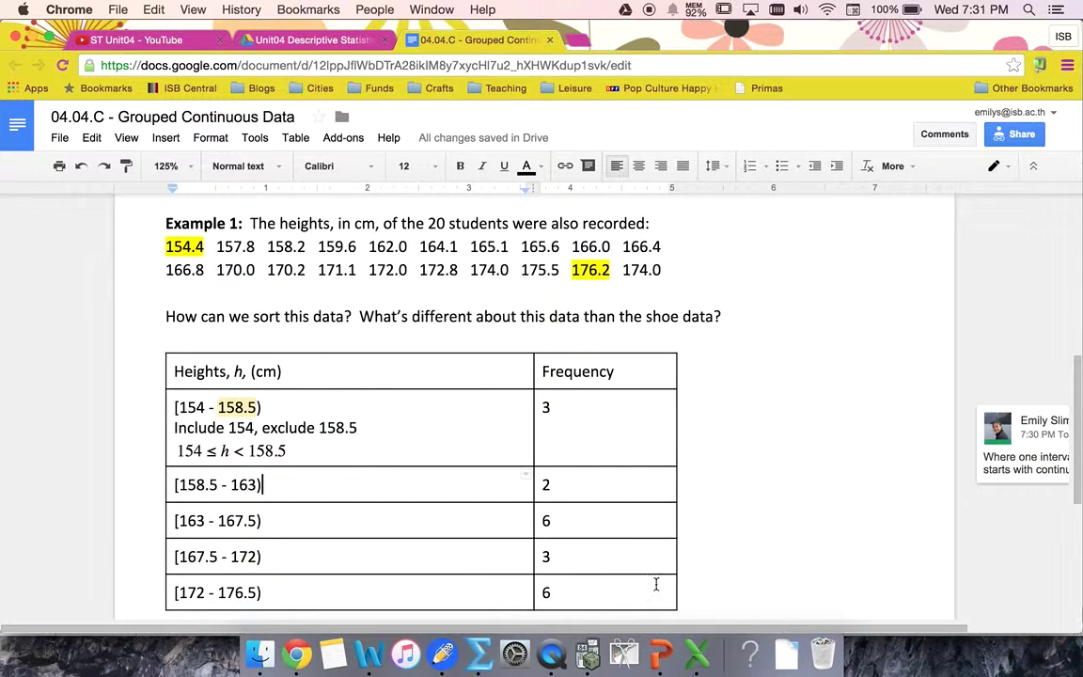
# Switch to the Excel workbook 4.4 Example.xlsx and select the five height intervals in C2:C6.
pyautogui.click(697, 652)
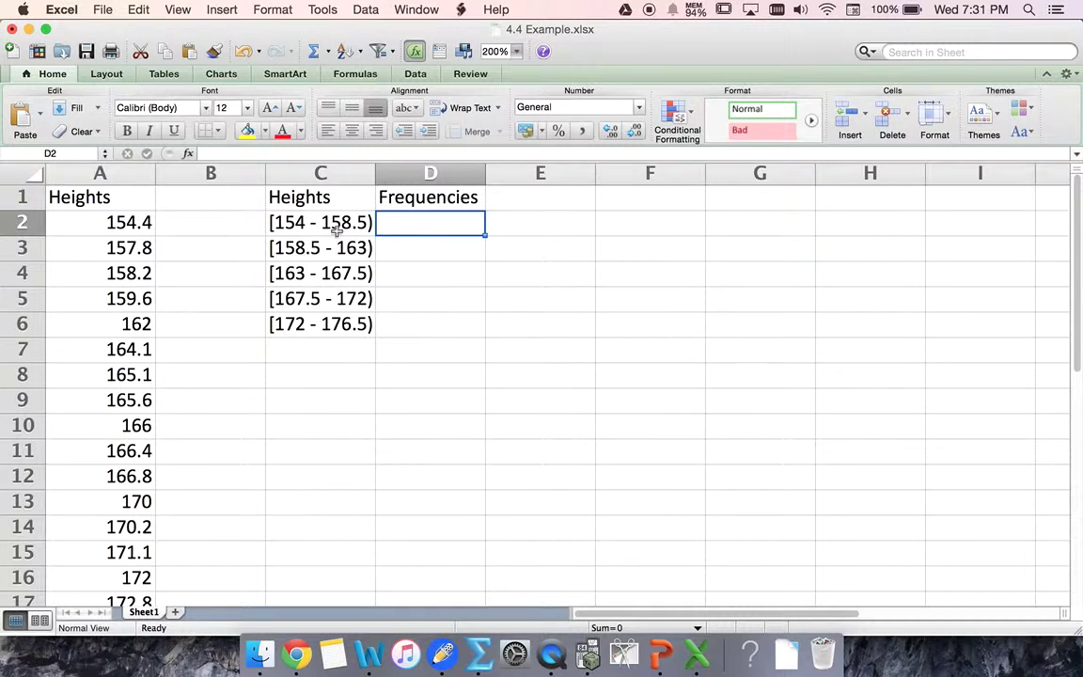
pyautogui.press('super+Tab')
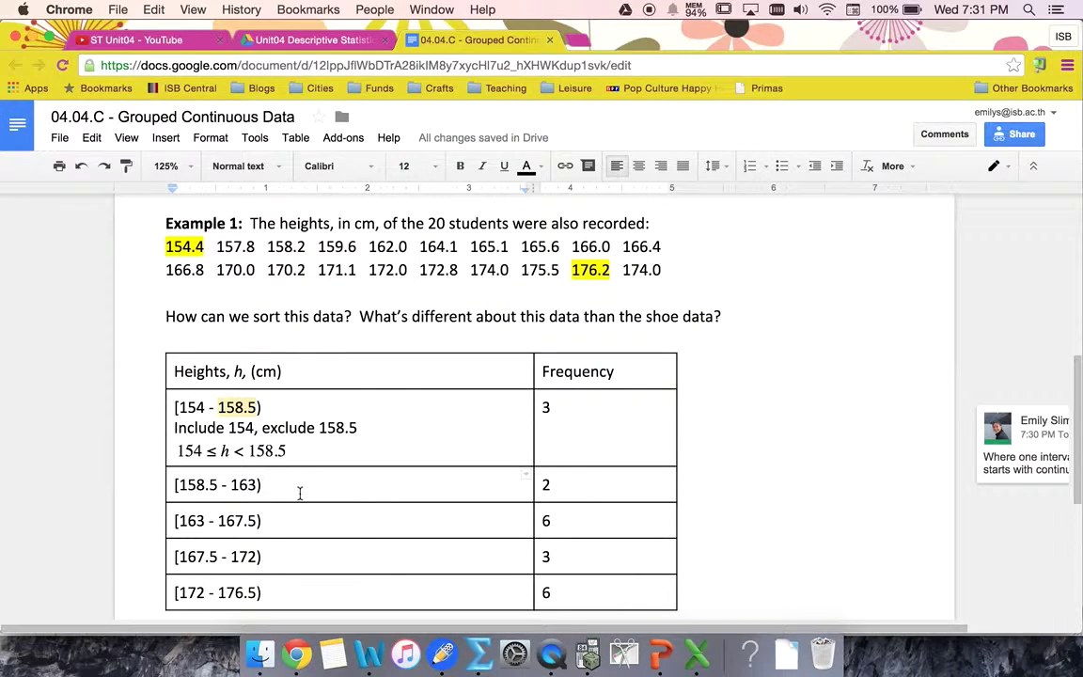
pyautogui.press('super+Tab')
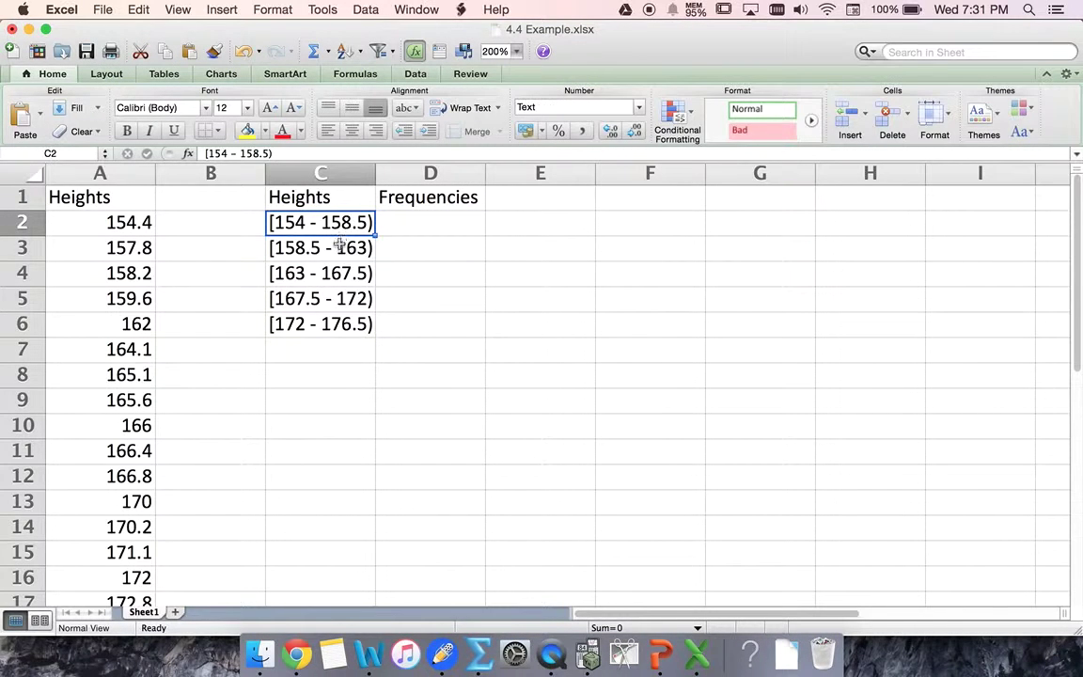
pyautogui.keyDown('shift'); pyautogui.click(319, 321); pyautogui.keyUp('shift')
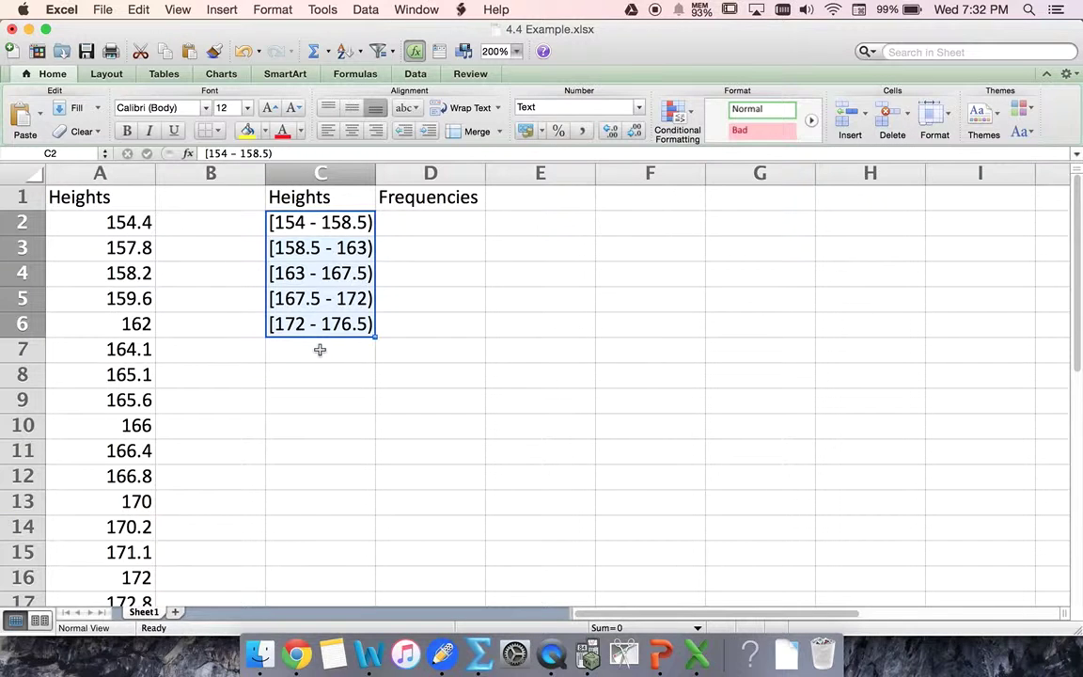
# Start a COUNTIFS formula in D2 with the heights in A2:A21 as the first criteria range.
pyautogui.click(453, 222)
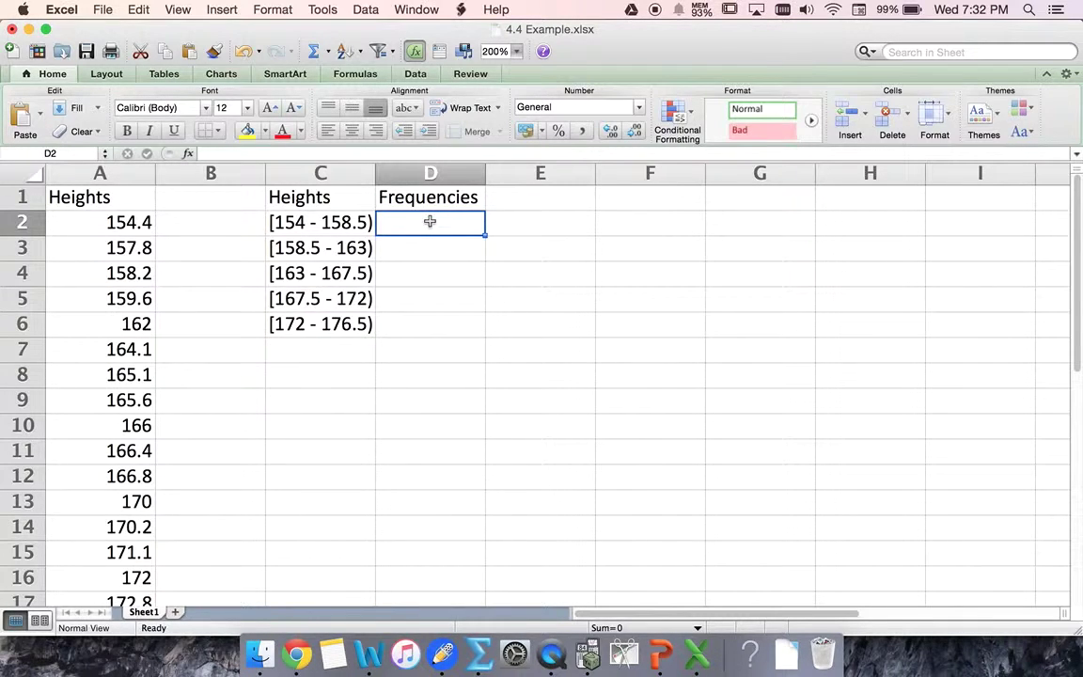
pyautogui.write('=')
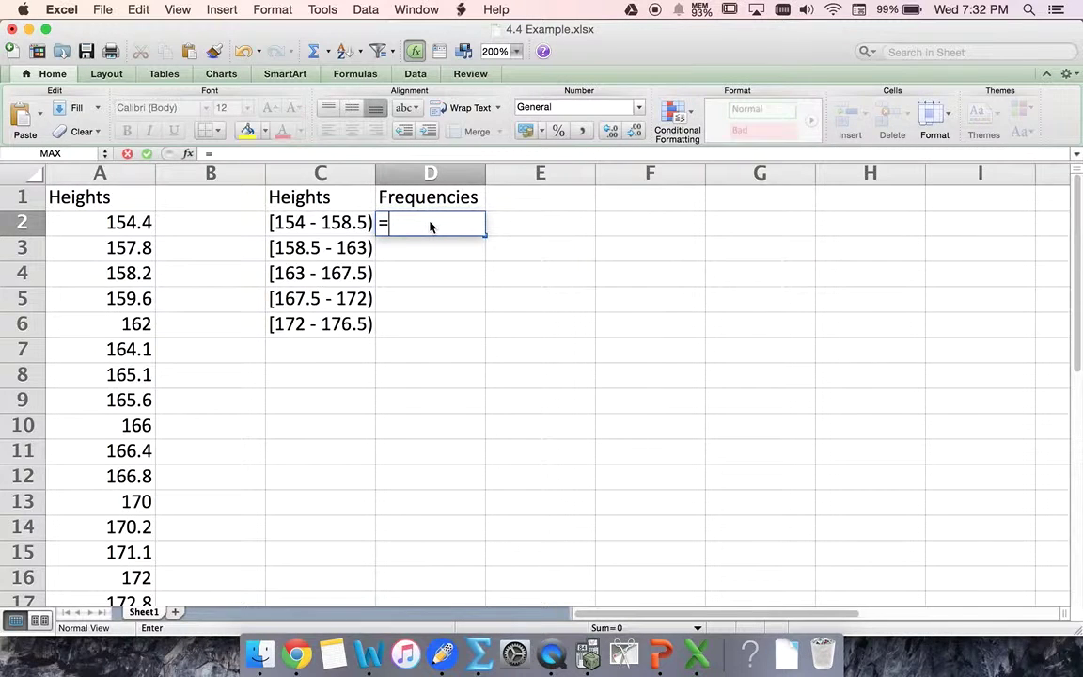
pyautogui.write('coun')
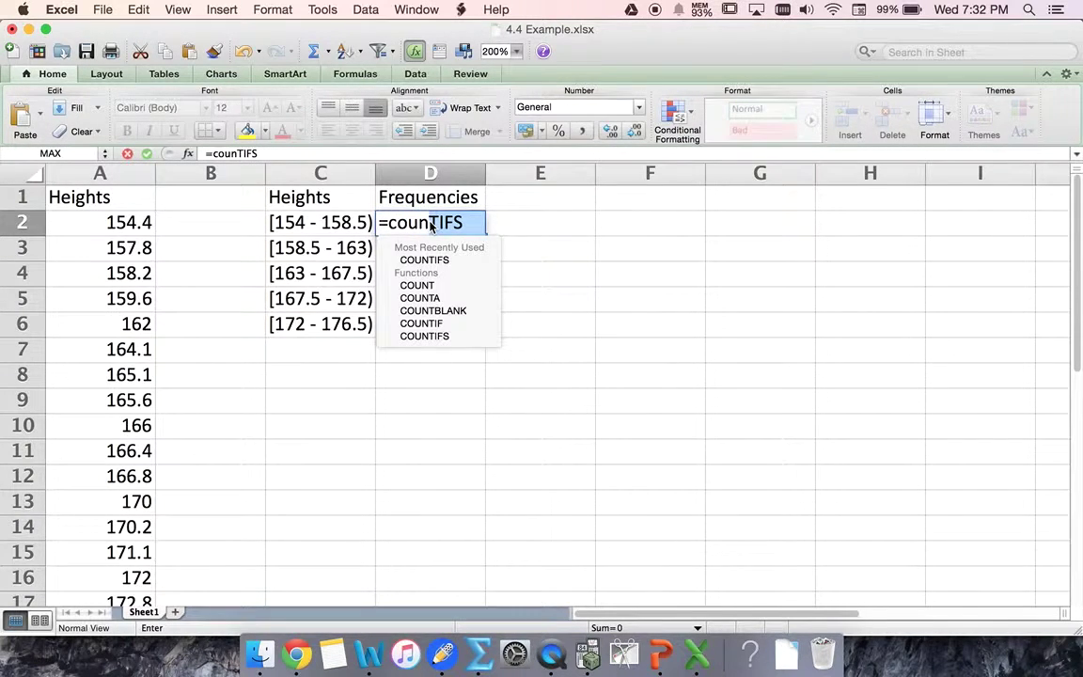
pyautogui.click(435, 261)
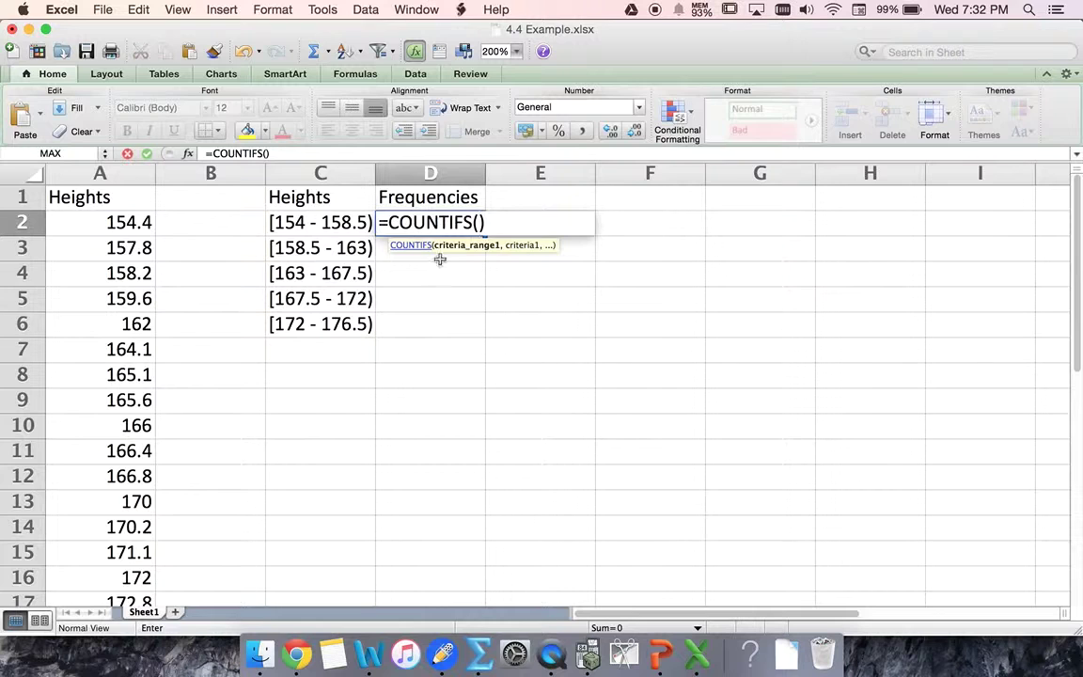
pyautogui.click(478, 224)
pyautogui.click(145, 223)
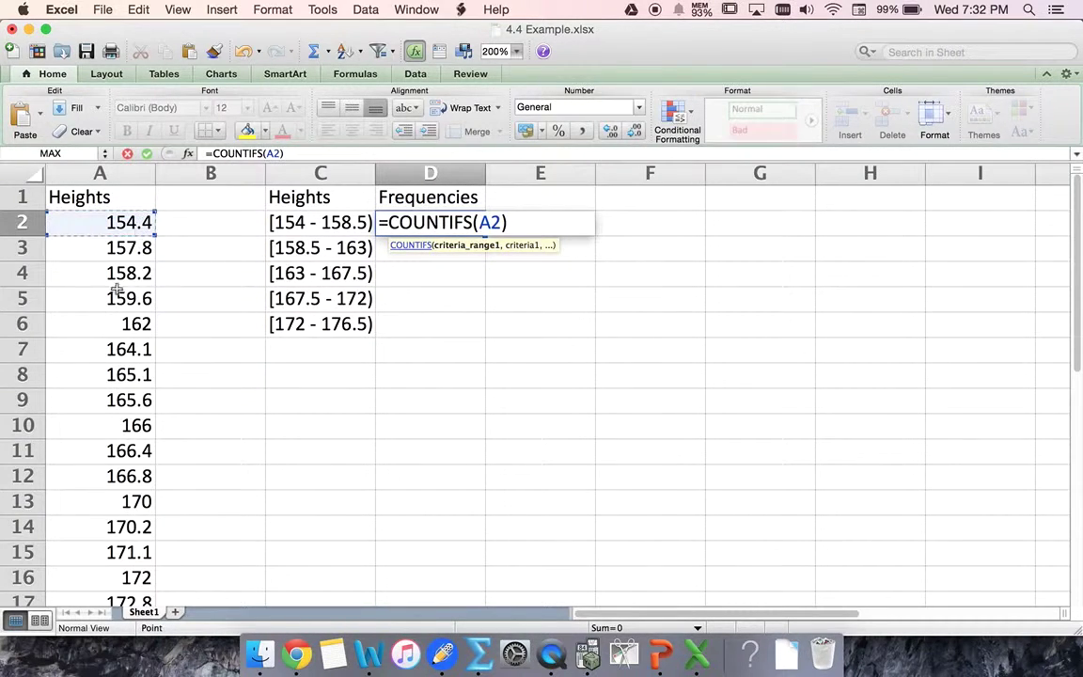
pyautogui.scroll(-3, 118, 296)
pyautogui.scroll(-5, 113, 296)
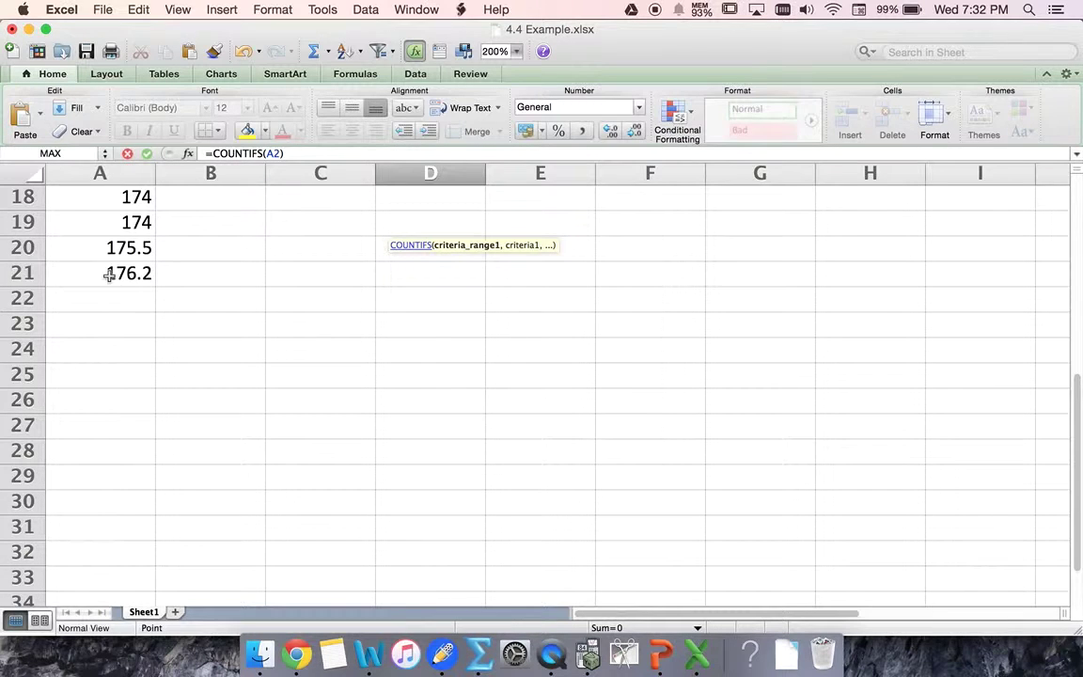
pyautogui.keyDown('shift'); pyautogui.click(108, 273); pyautogui.keyUp('shift')
pyautogui.scroll(6, 108, 273)
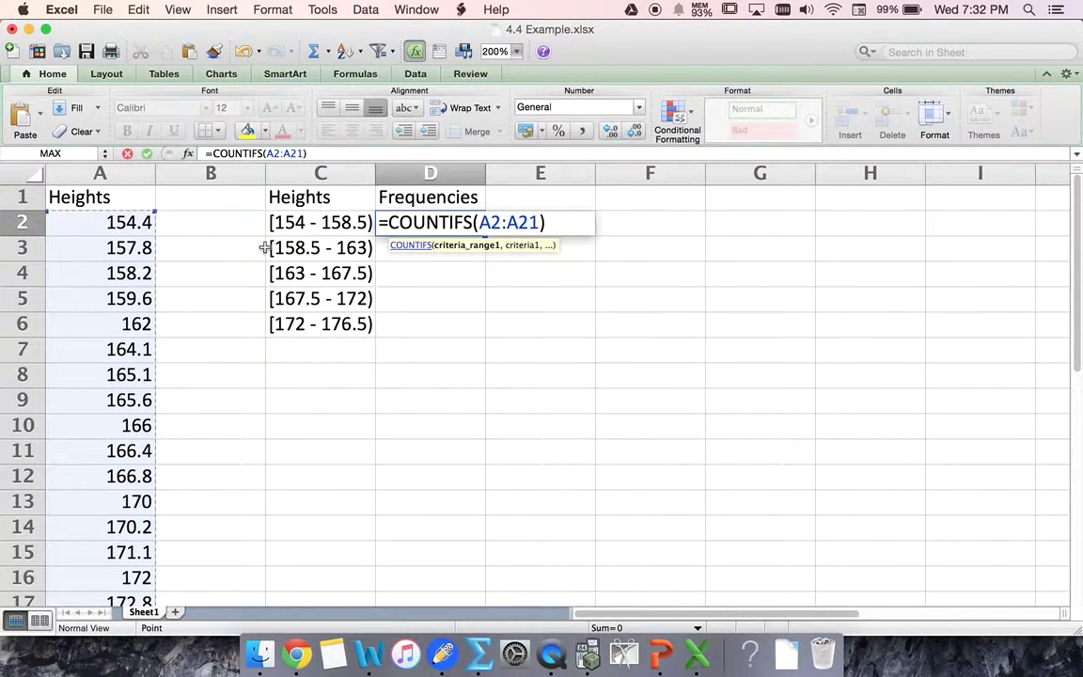
# Add ">=154" as the first criterion of the COUNTIFS formula in D2.
pyautogui.write(', "')
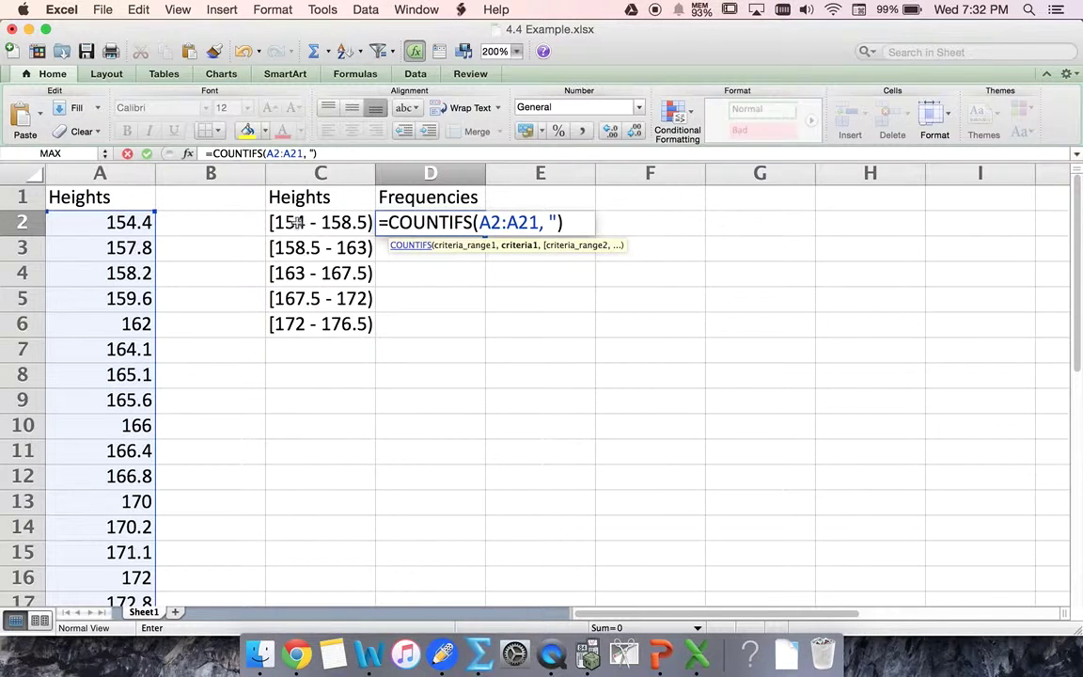
pyautogui.write('>=154')
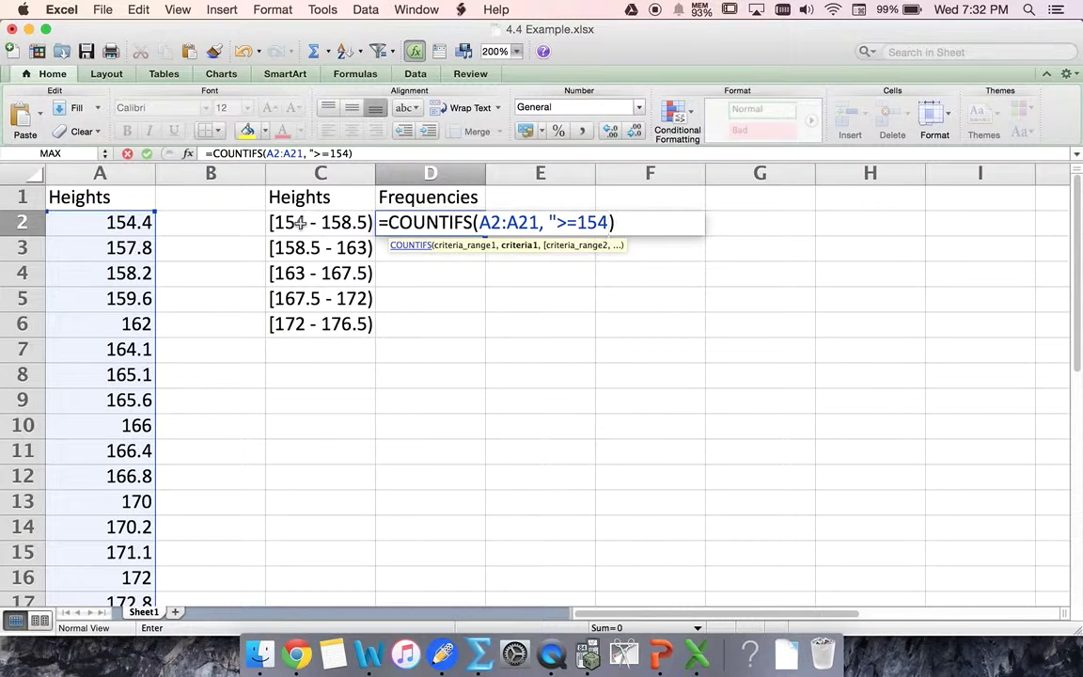
pyautogui.write('",')
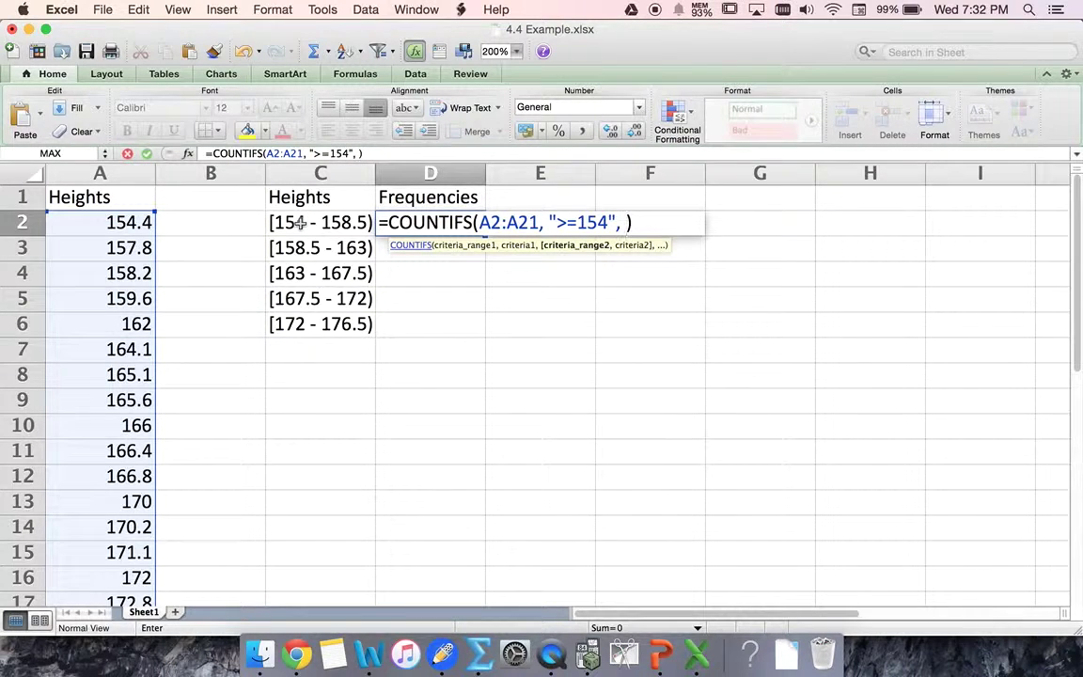
# Complete the D2 formula by reusing A2:A21 as the second criteria range with the criterion "<158.5".
pyautogui.click(482, 223)
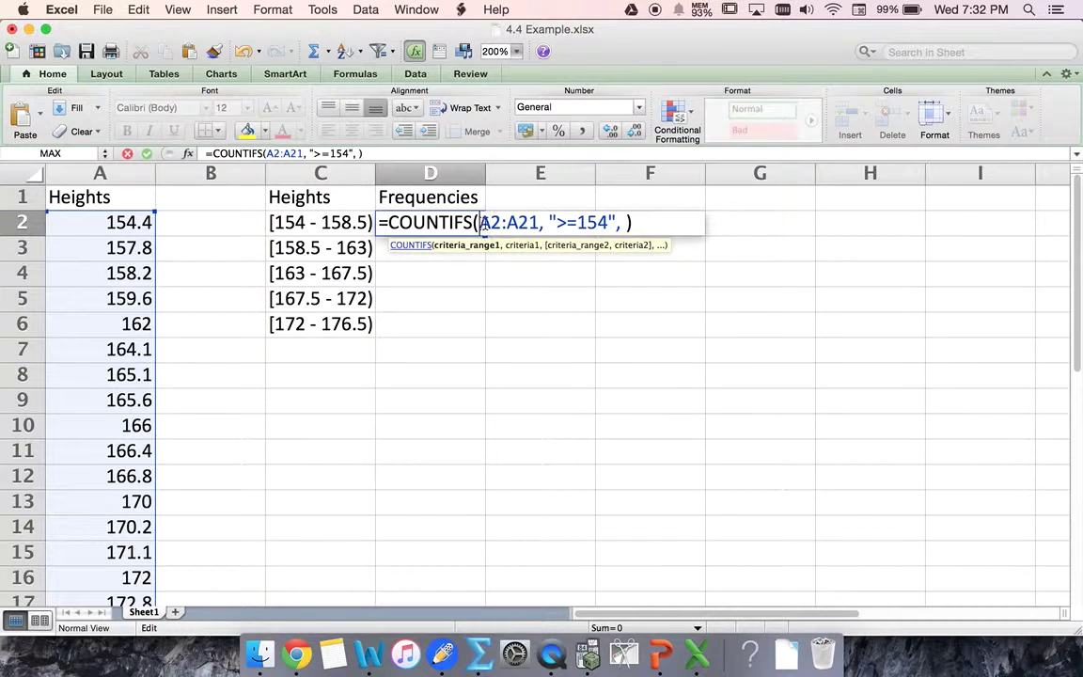
pyautogui.moveTo(482, 223); pyautogui.dragTo(547, 226)
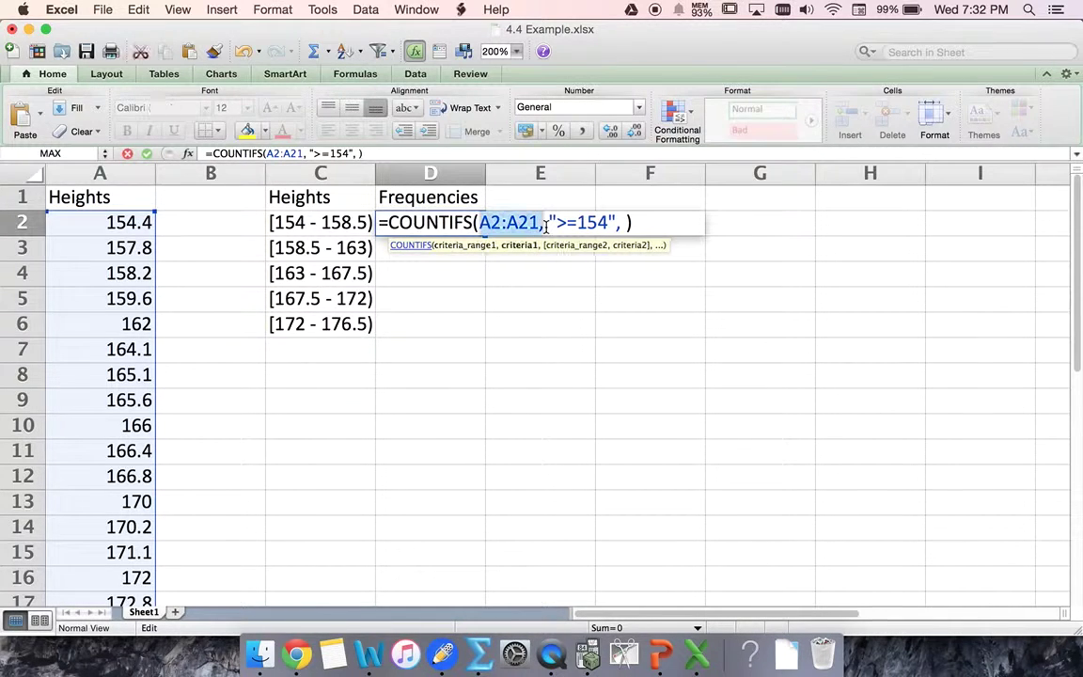
pyautogui.press('super+c')
pyautogui.click(620, 223)
pyautogui.press('super+v')
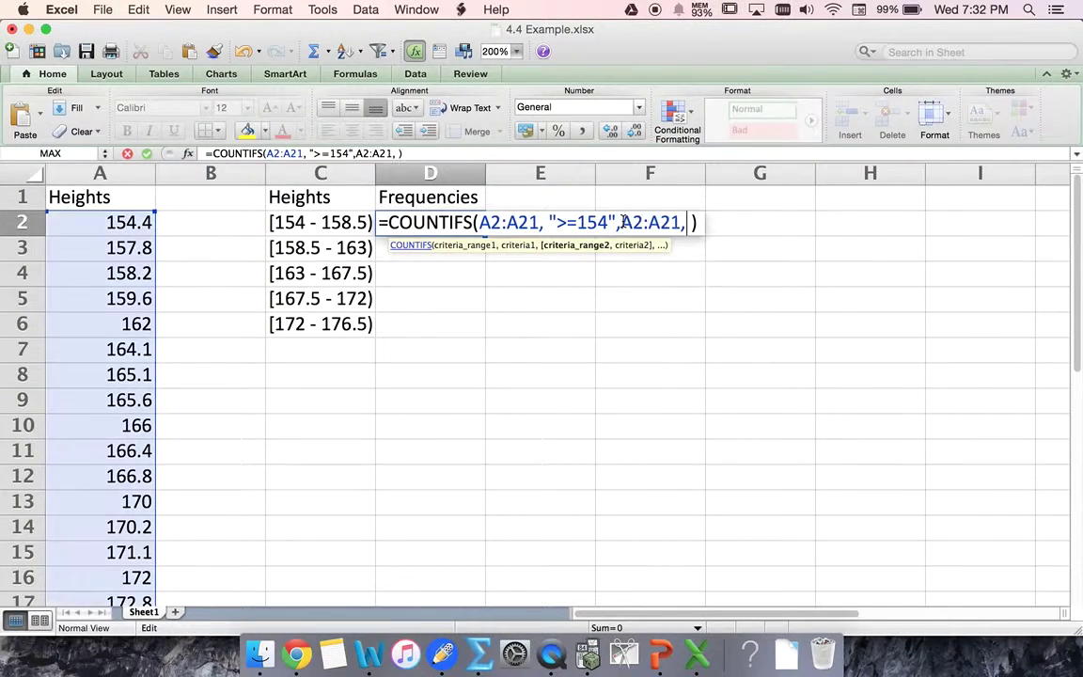
pyautogui.write('"<')
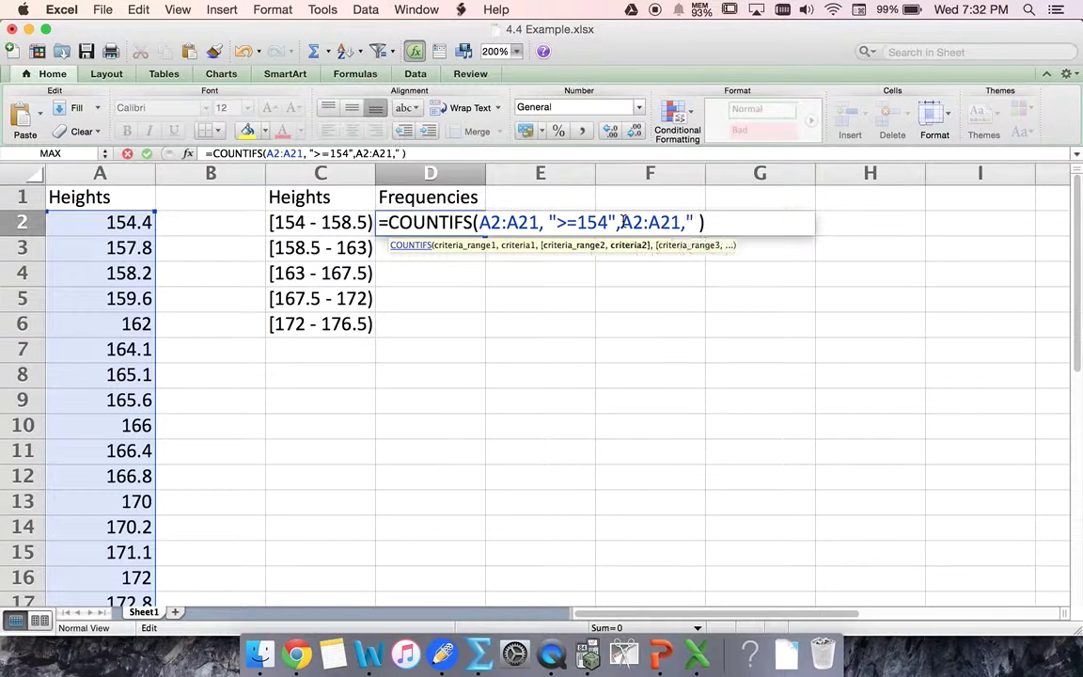
pyautogui.write('158.5"')
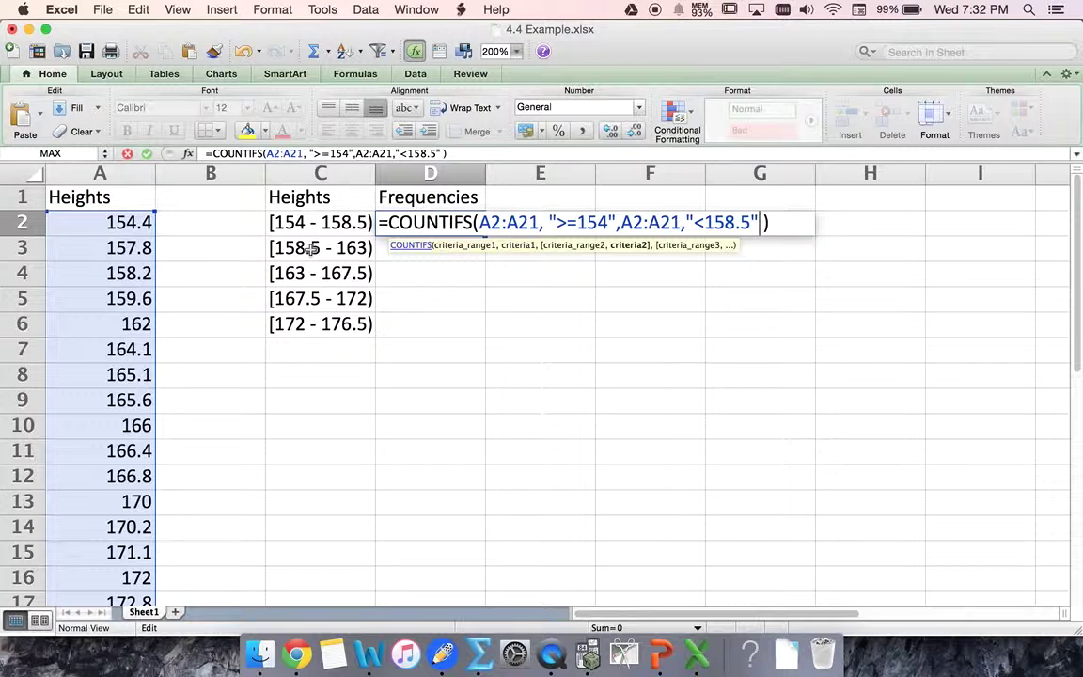
pyautogui.press('Return')
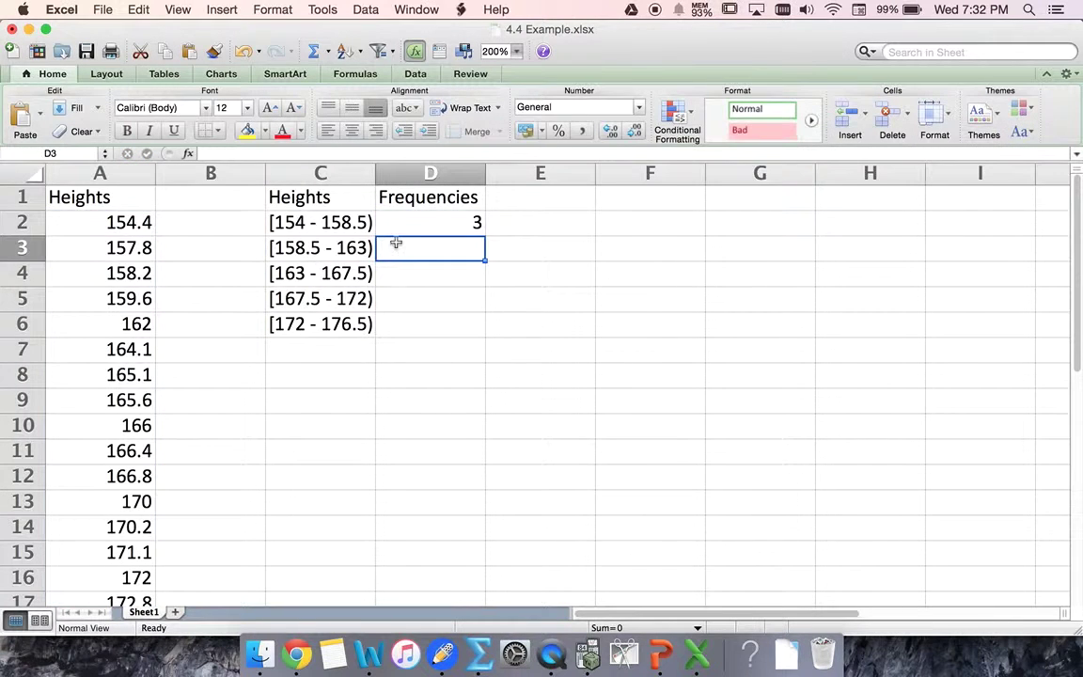
# Check the first interval's frequency in the Google Docs table, and copy D2's COUNTIFS formula into D3 of the Excel sheet.
pyautogui.press('super+Tab')
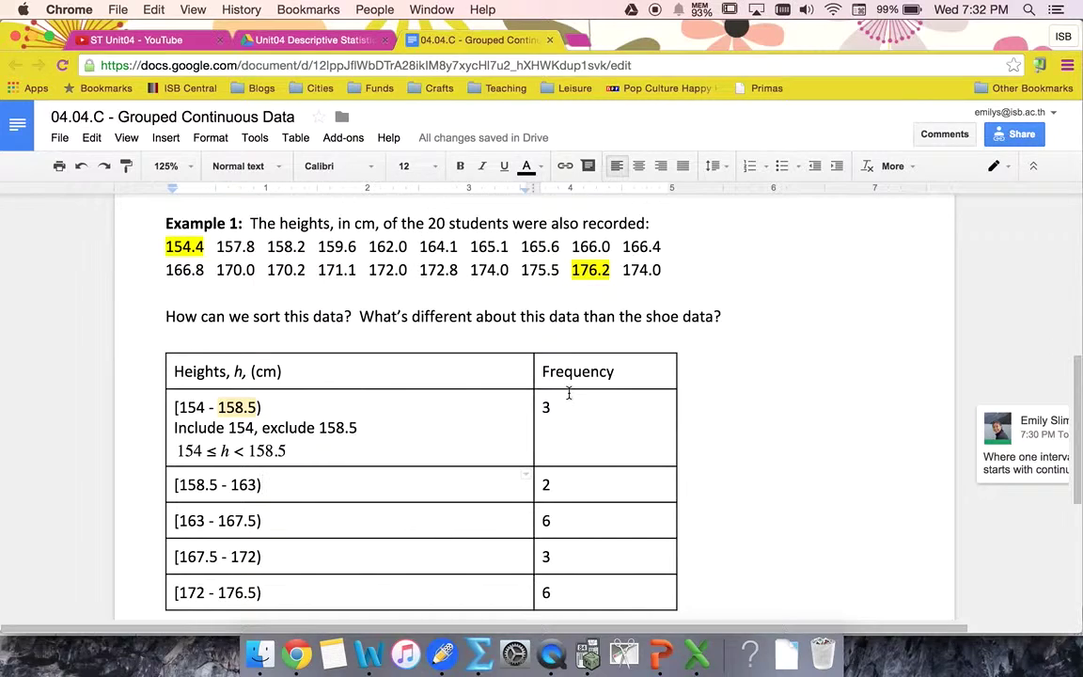
pyautogui.press('super+Tab')
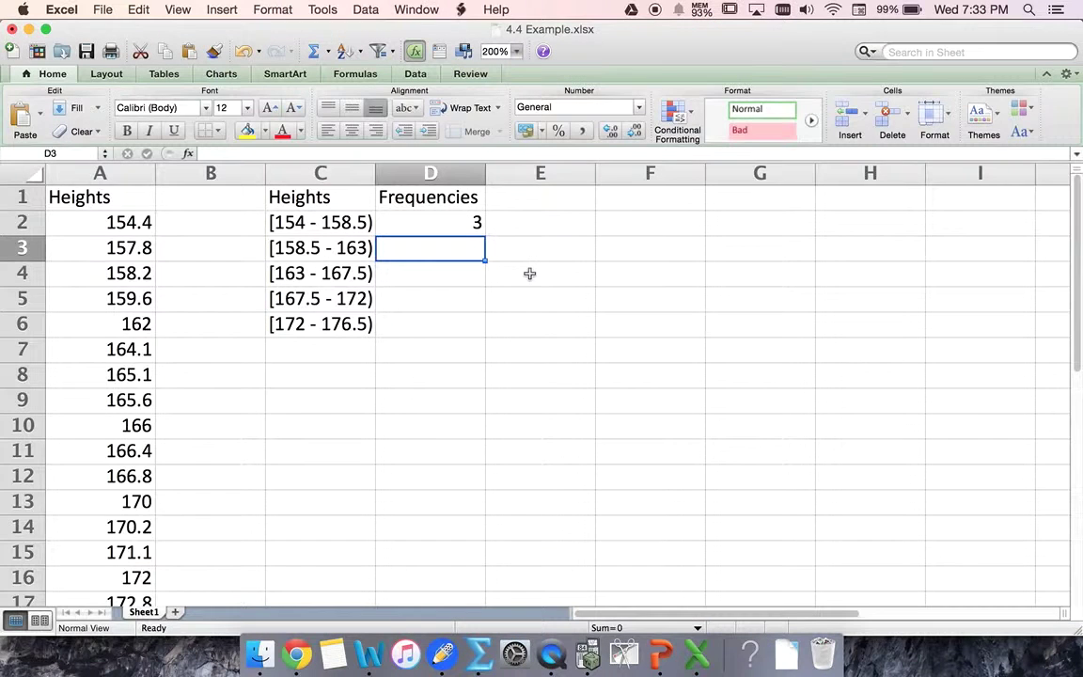
pyautogui.click(465, 228)
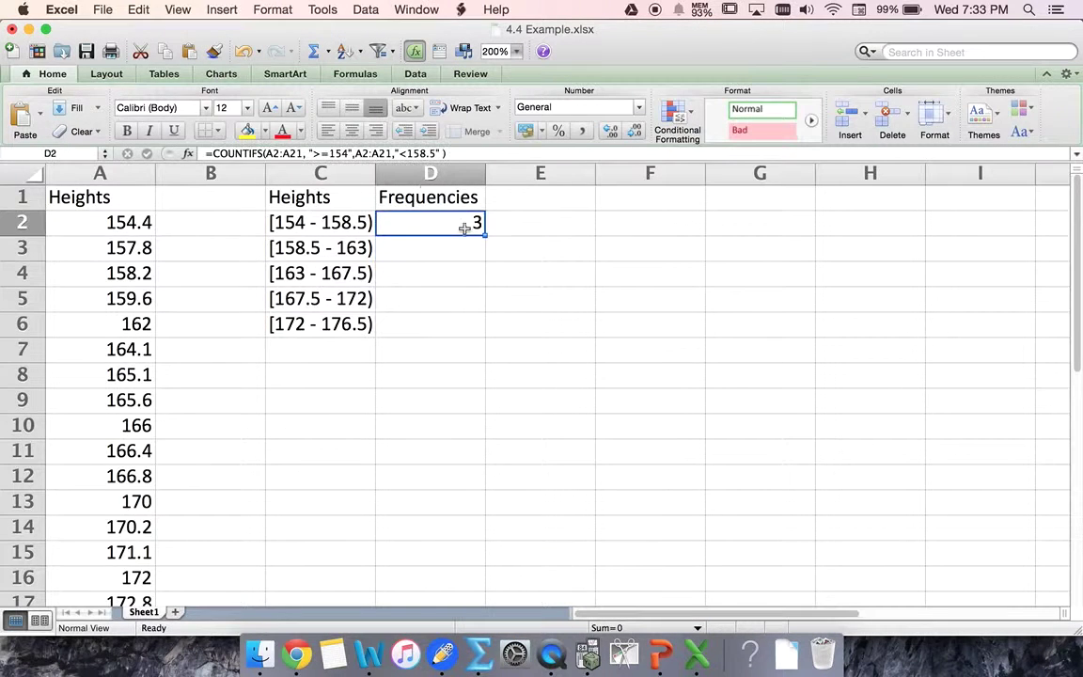
pyautogui.click(461, 153)
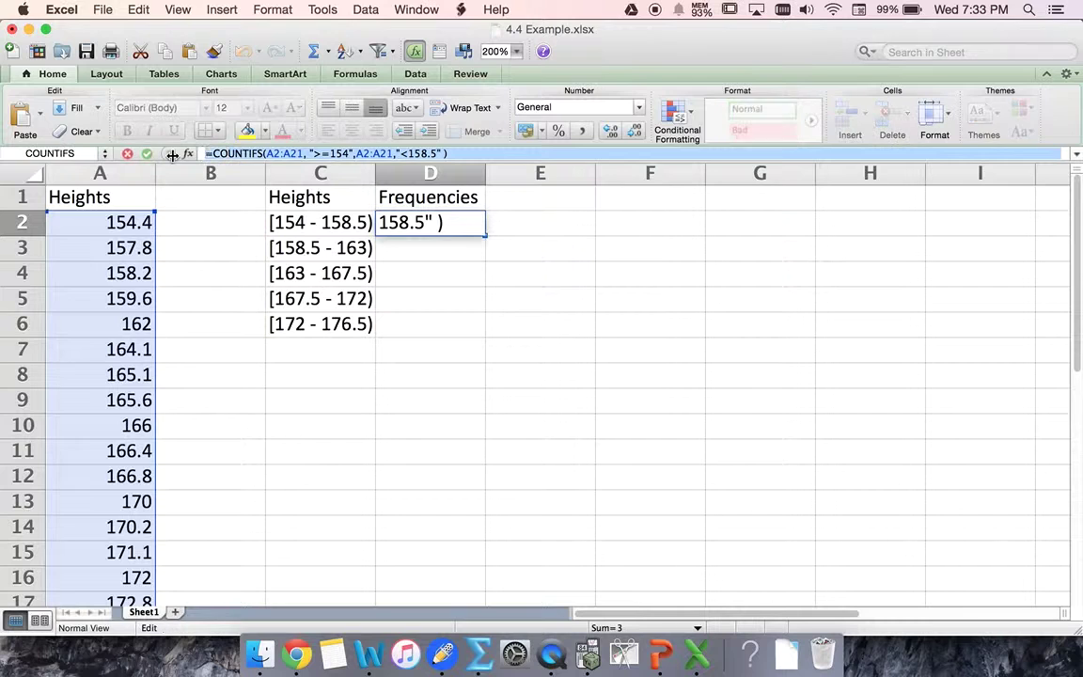
pyautogui.press('Return')
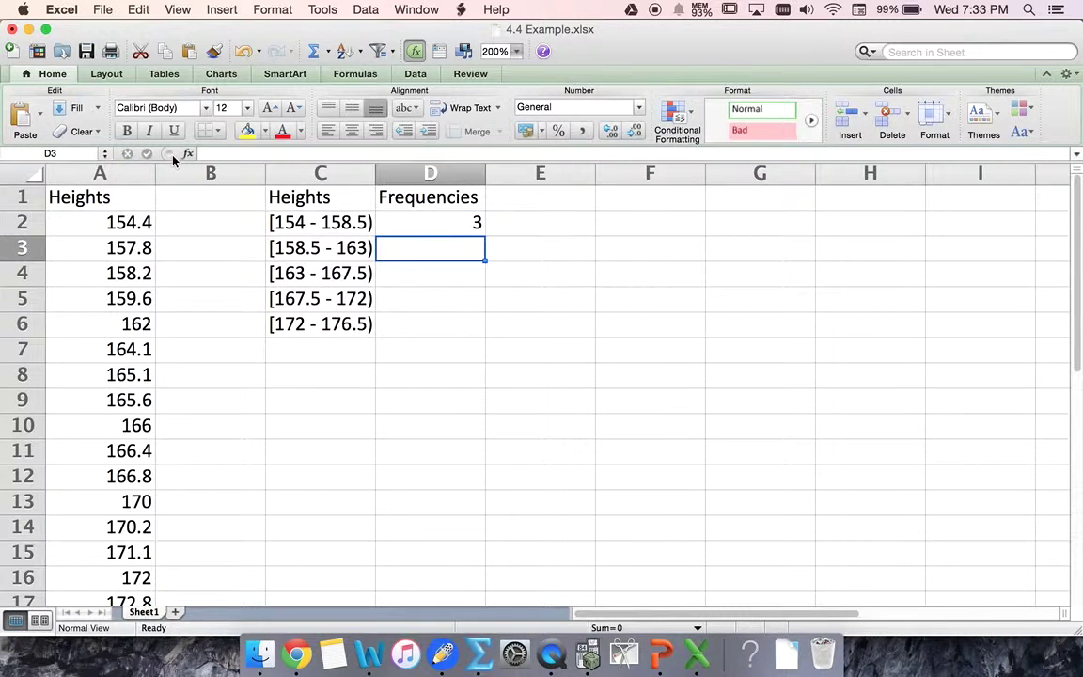
pyautogui.press('super+v')
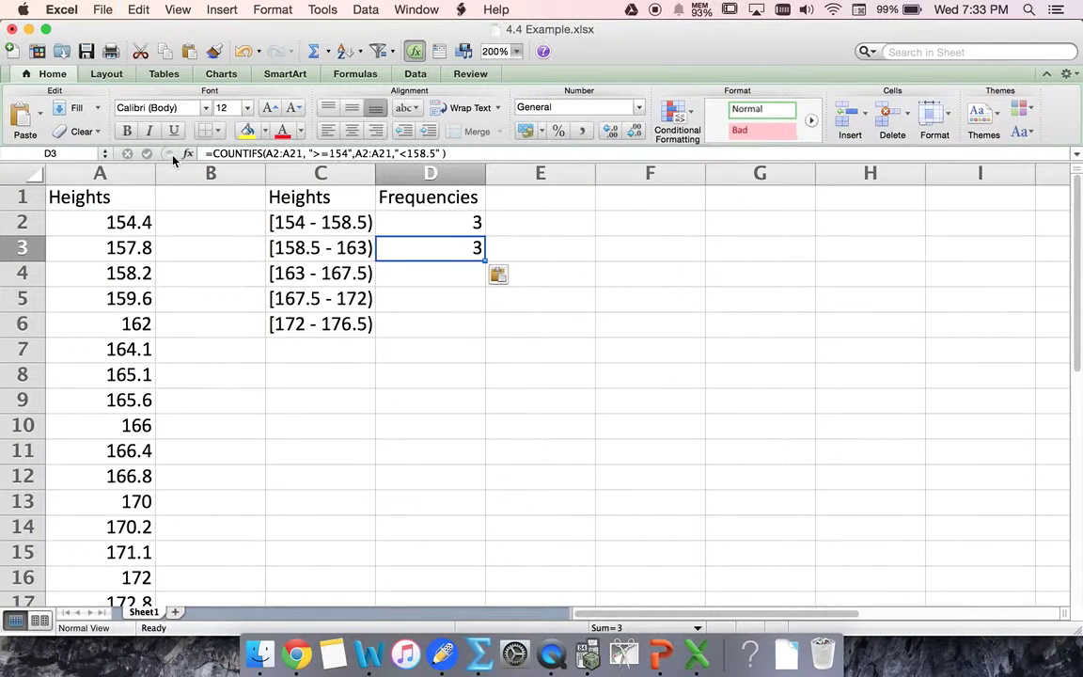
# Set the first criterion of the D3 formula to ">=158.5".
pyautogui.click(340, 152)
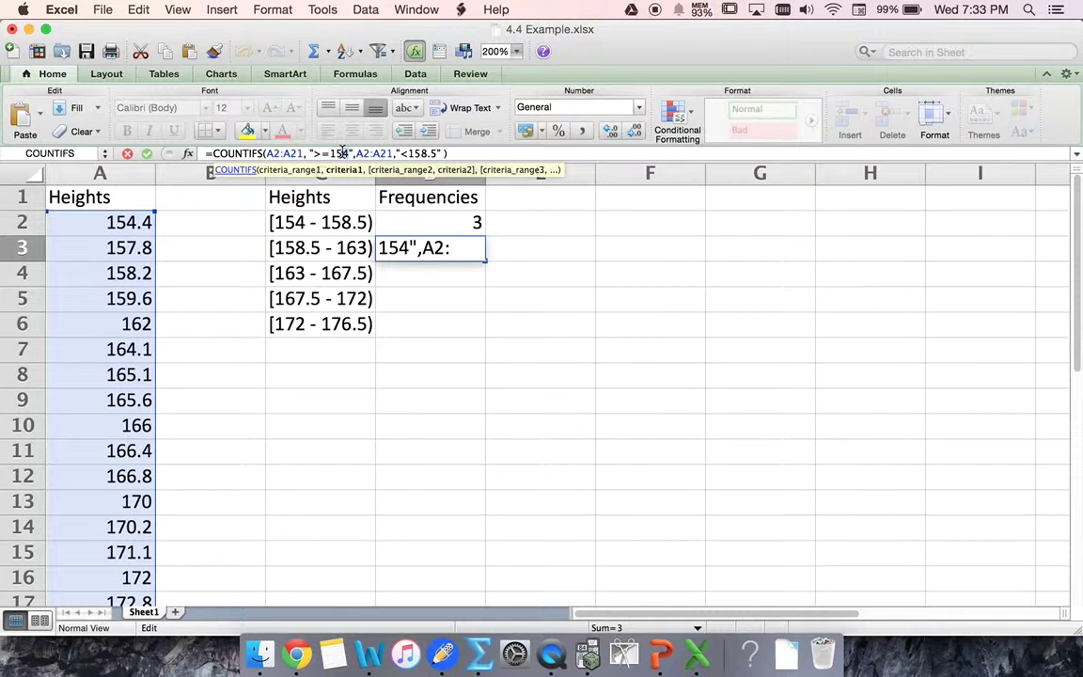
pyautogui.press('BackSpace')
pyautogui.write('8.5')
# Set the second criterion of the D3 formula to "<163" and enter the formula.
pyautogui.press('Right')
pyautogui.press('Right')
pyautogui.press('Right')
pyautogui.press('Right')
pyautogui.press('Right')
pyautogui.press('Right')
pyautogui.press('Right')
pyautogui.press('Right')
pyautogui.press('Right')
pyautogui.press('Right')
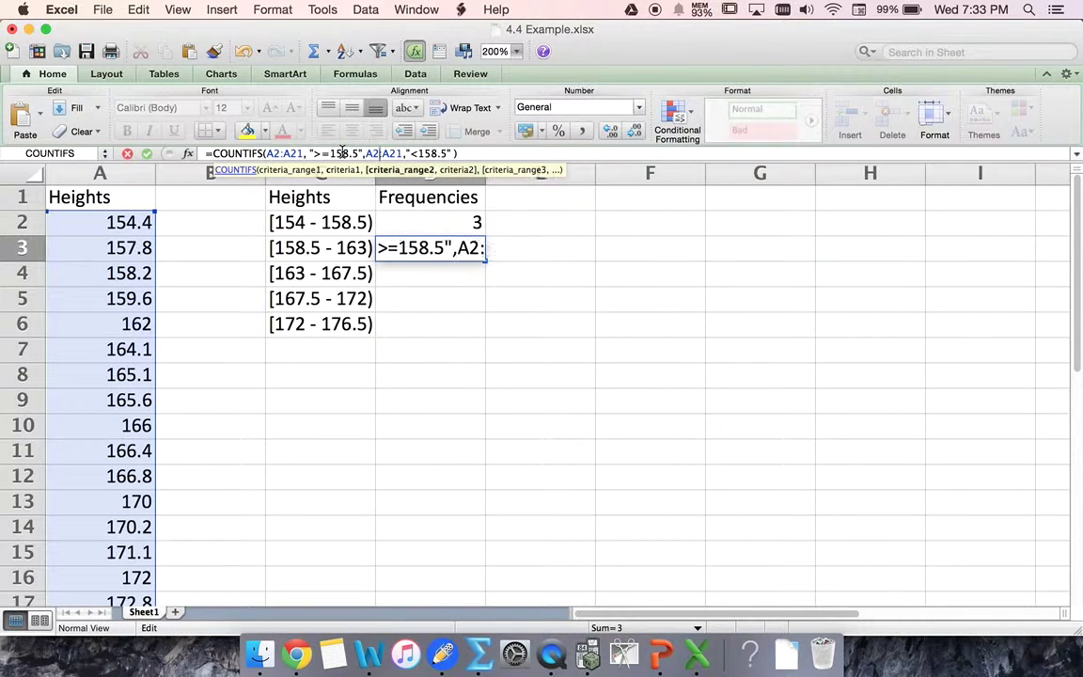
pyautogui.hotkey('shift', 'Right')
pyautogui.hotkey('shift', 'Right')
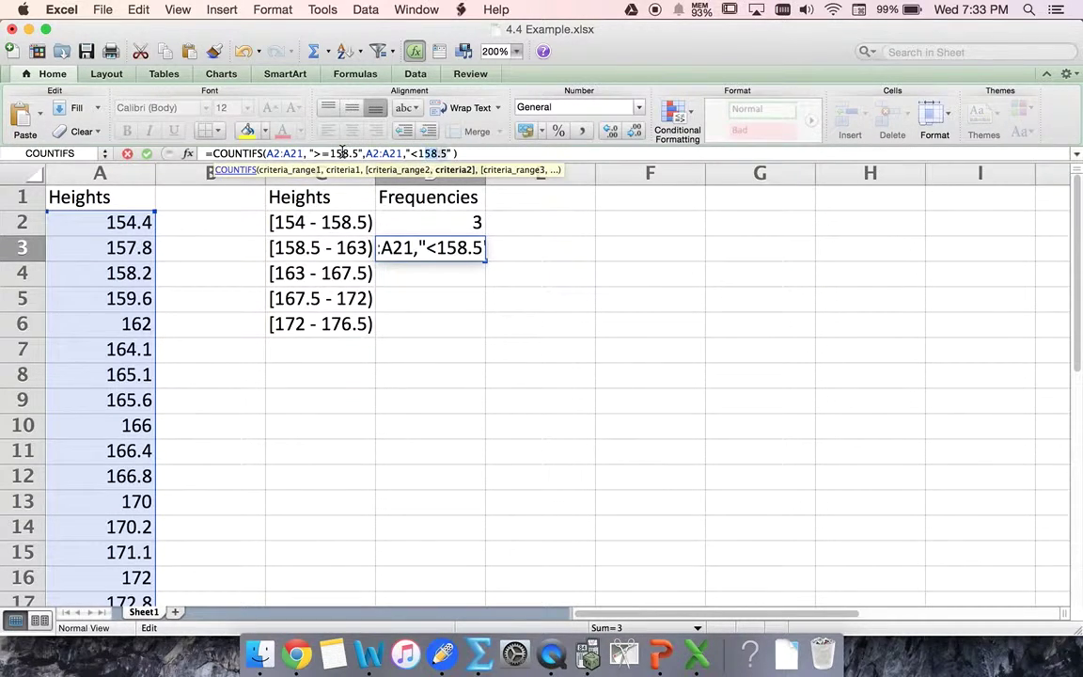
pyautogui.write('63')
pyautogui.press('Return')
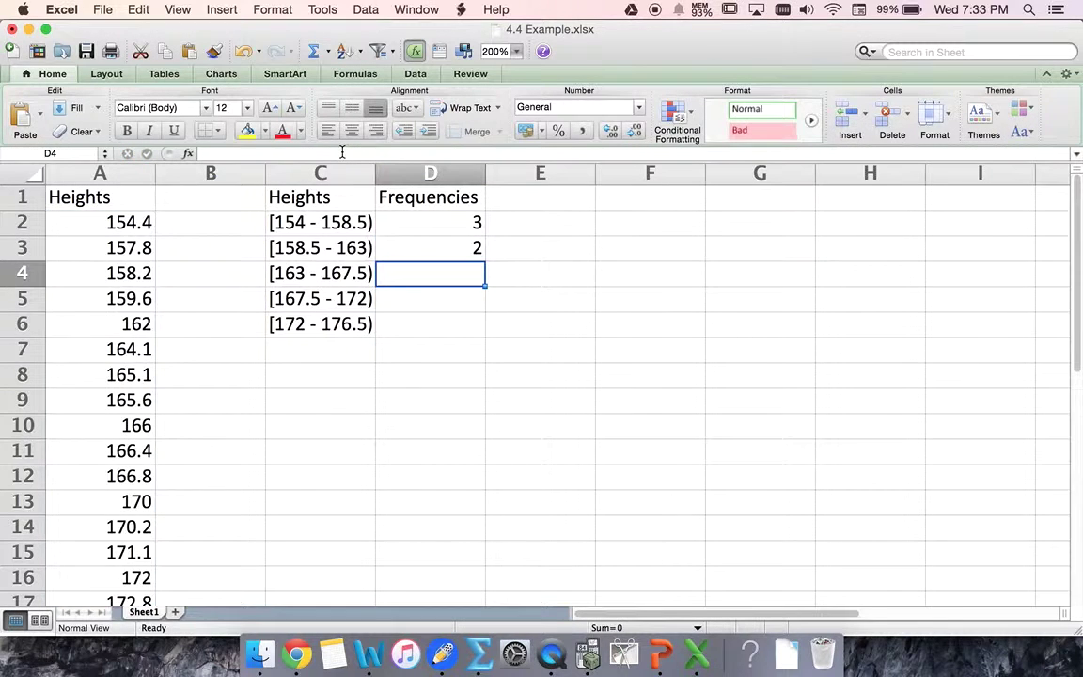
# Paste the copied COUNTIFS formula into D4 and set its first criterion to ">=163".
pyautogui.press('super+v')
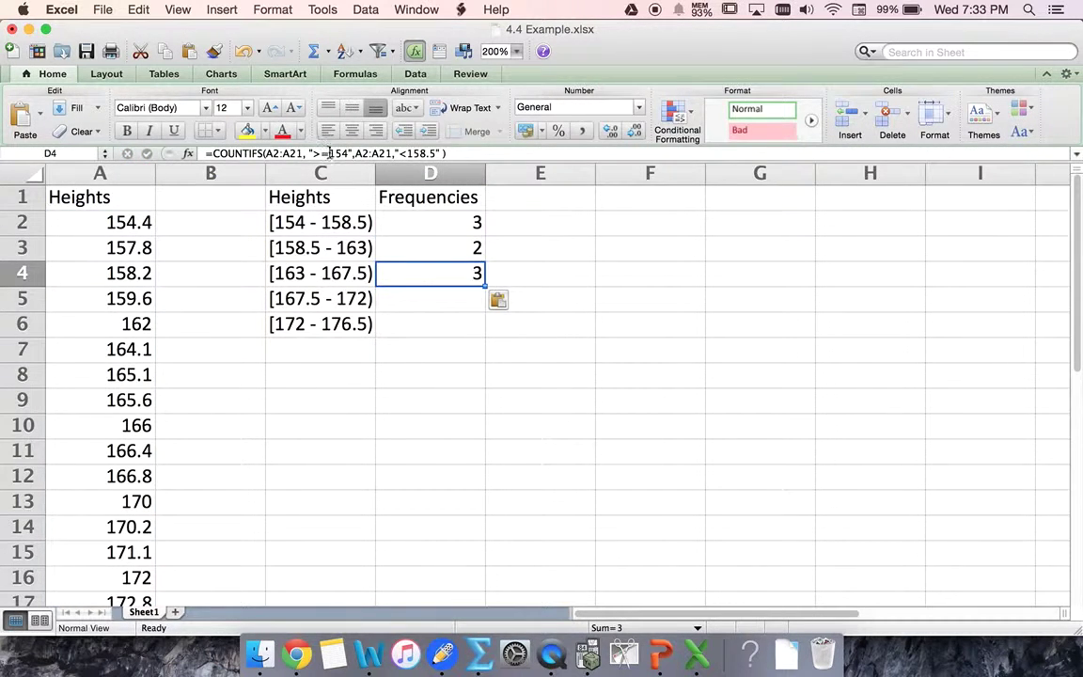
pyautogui.click(331, 154)
pyautogui.hotkey('shift', 'Right')
pyautogui.hotkey('shift', 'Right')
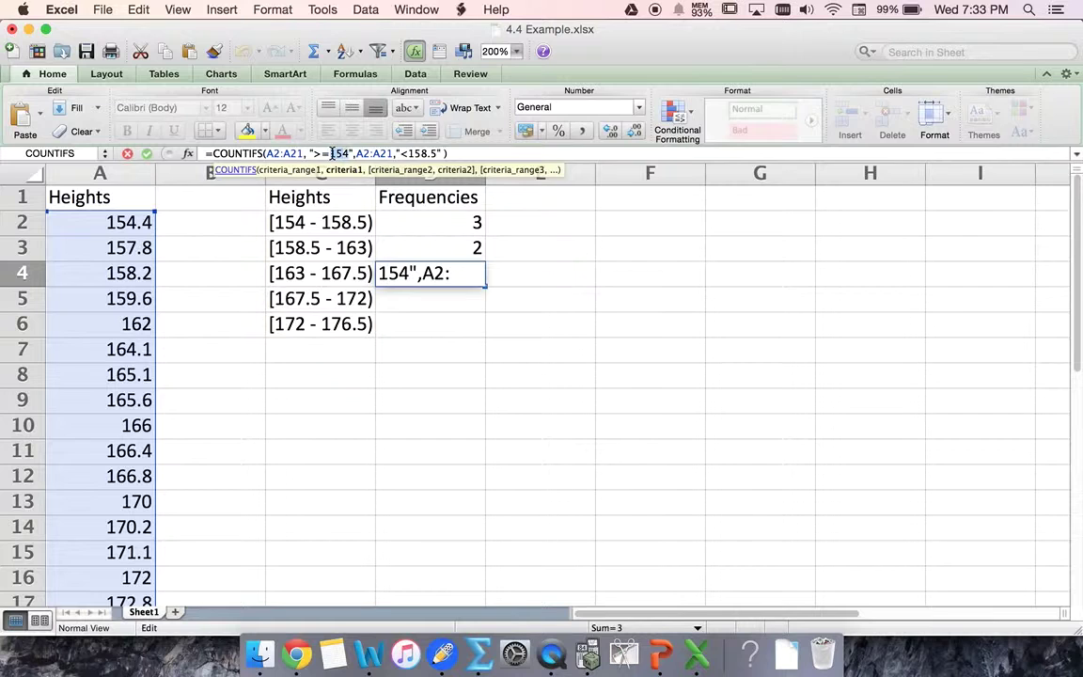
pyautogui.write('163')
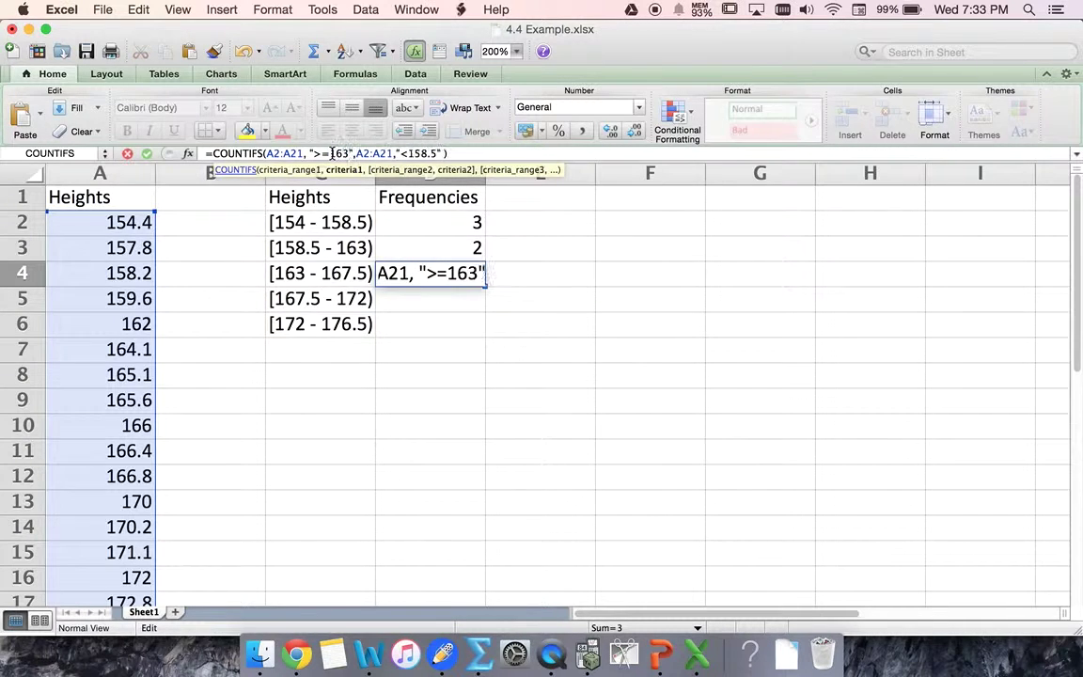
# Set the second criterion of the D4 formula to "<167.5" and enter the formula.
pyautogui.press('Right')
pyautogui.press('Right')
pyautogui.press('Right')
pyautogui.press('Right')
pyautogui.press('Right')
pyautogui.press('Right')
pyautogui.press('Right')
pyautogui.press('Right')
pyautogui.press('Right')
pyautogui.press('Right')
pyautogui.press('Right')
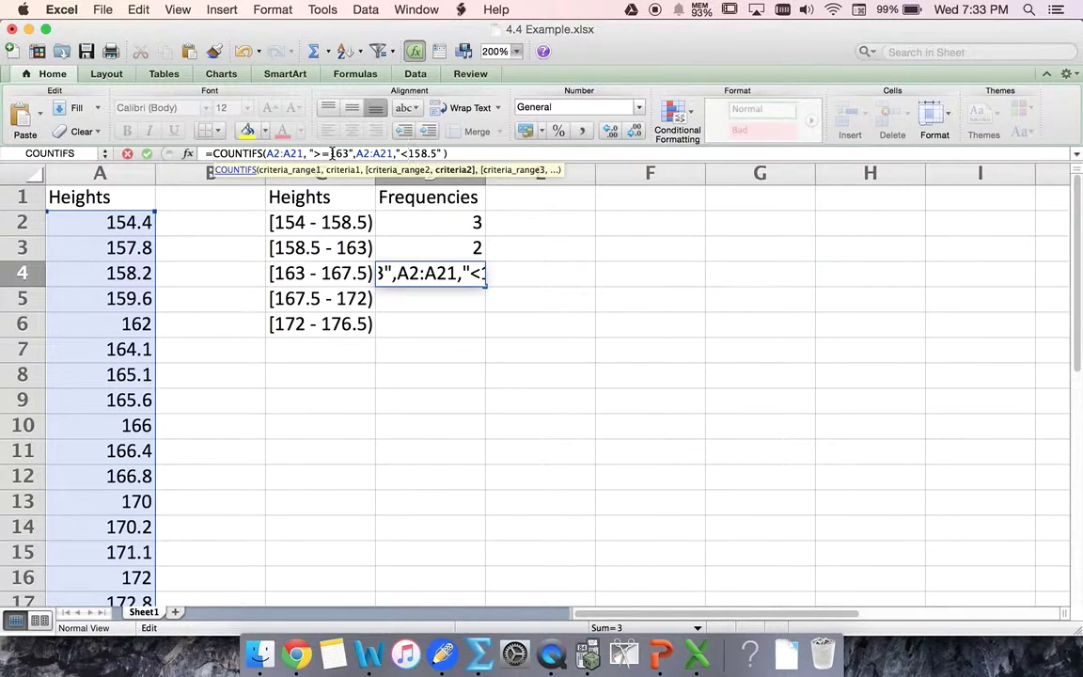
pyautogui.hotkey('shift', 'Right')
pyautogui.hotkey('shift', 'Right')
pyautogui.hotkey('shift', 'Right')
pyautogui.write('15')
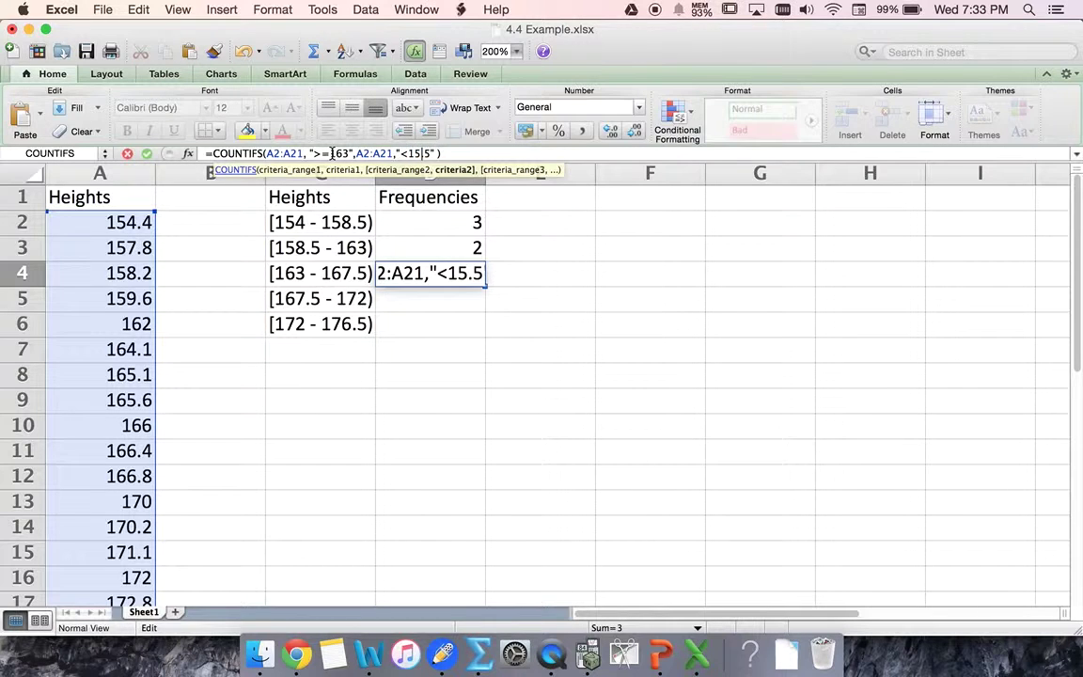
pyautogui.press('BackSpace')
pyautogui.write('67')
pyautogui.press('Return')
# Paste the copied COUNTIFS formula into D5 and set its first criterion to ">=167.5".
pyautogui.press('super+v')
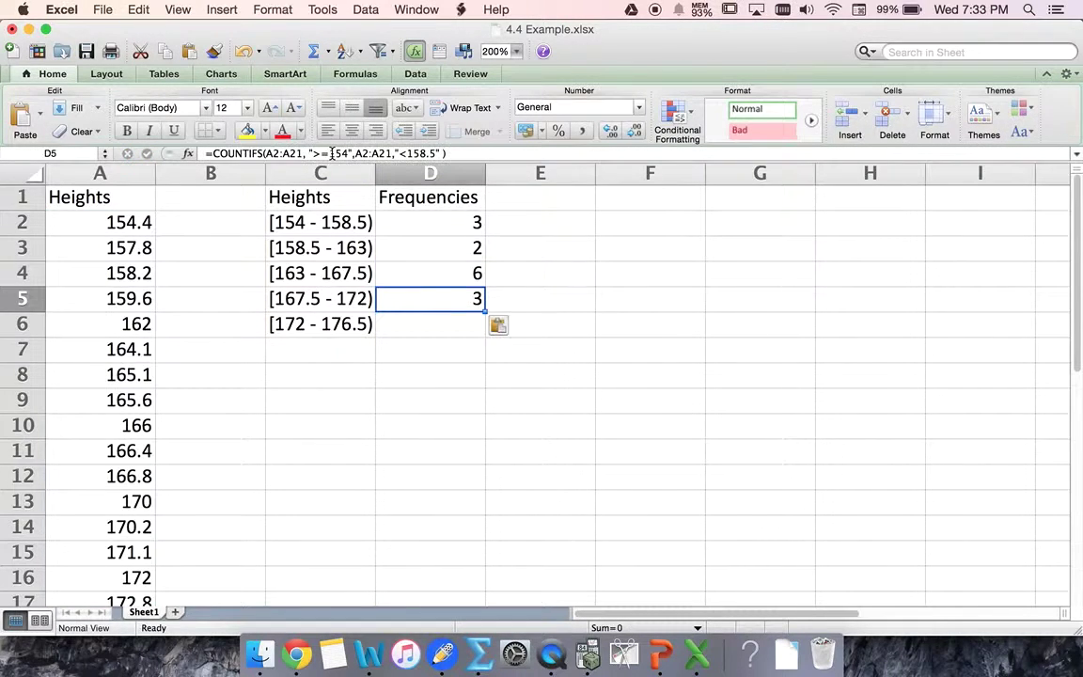
pyautogui.doubleClick(337, 153)
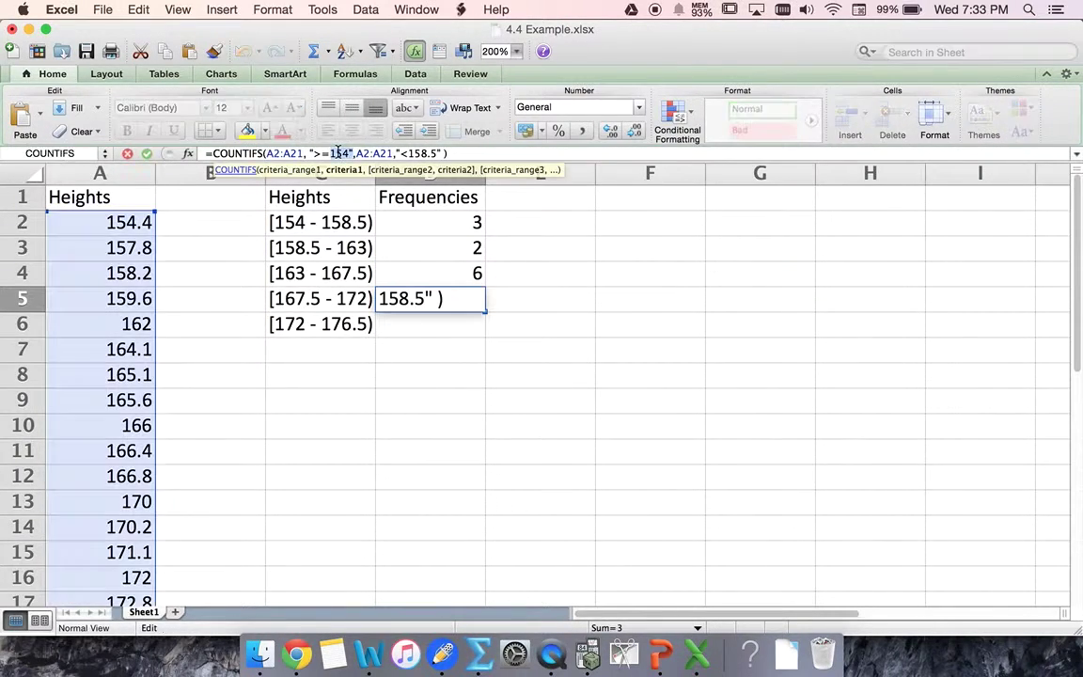
pyautogui.press('Right')
pyautogui.doubleClick(337, 153)
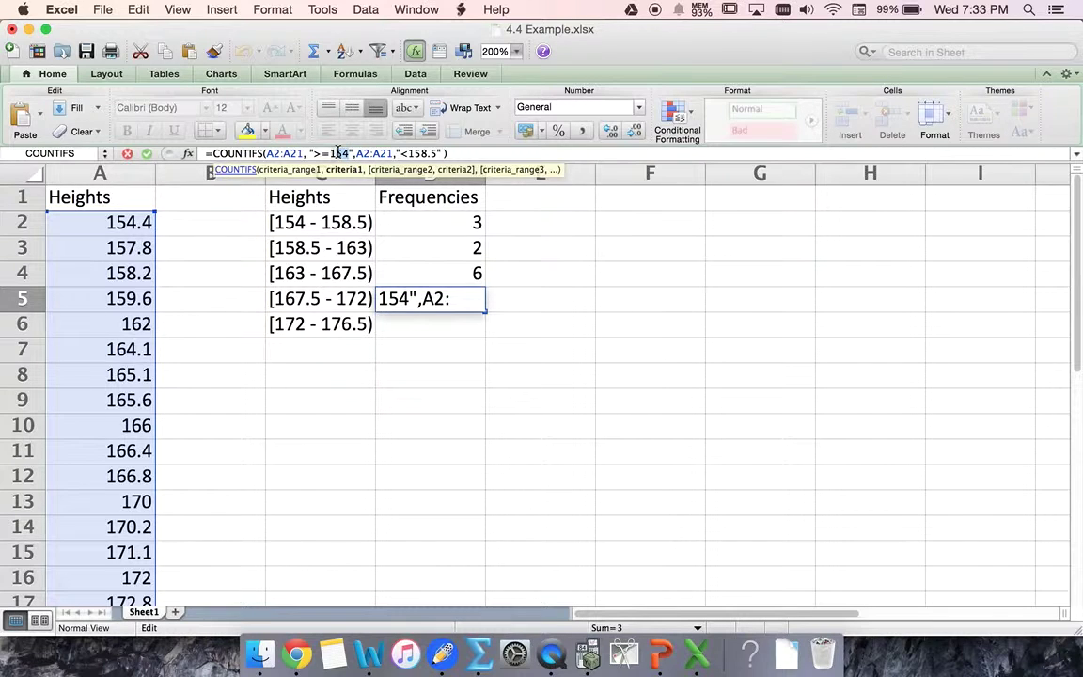
pyautogui.write('166.')
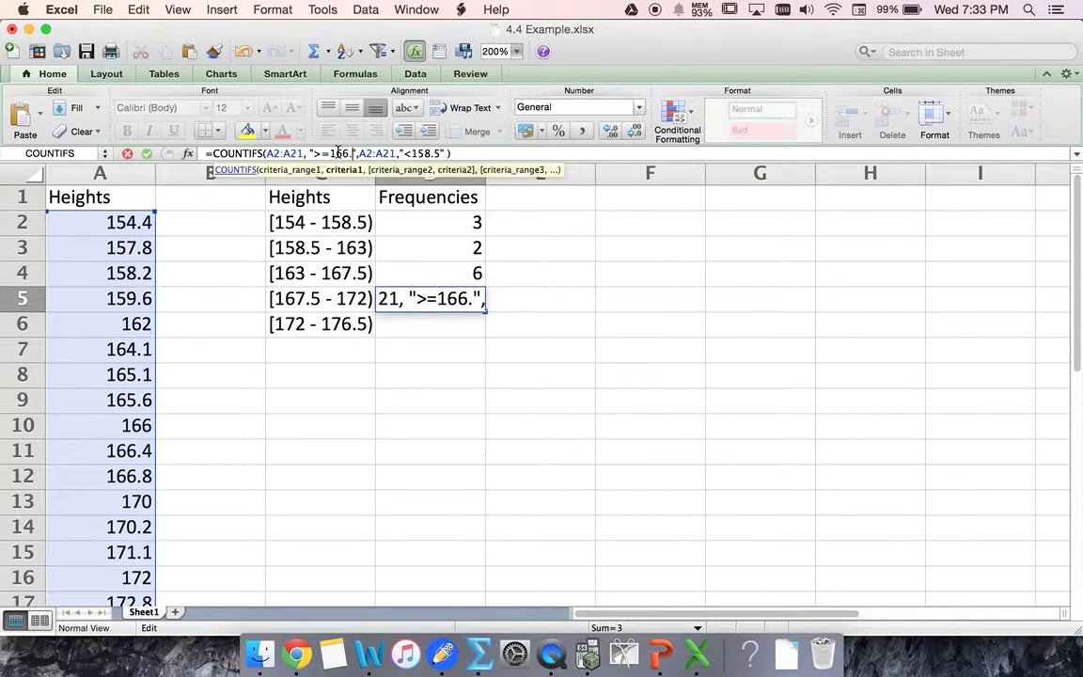
pyautogui.press('BackSpace')
pyautogui.press('BackSpace')
pyautogui.write('7.5')
# Set the second criterion of the D5 formula to "<172" and enter the formula.
pyautogui.press('Right')
pyautogui.press('Right')
pyautogui.press('Right')
pyautogui.press('Right')
pyautogui.press('Right')
pyautogui.press('Right')
pyautogui.press('Right')
pyautogui.press('Right')
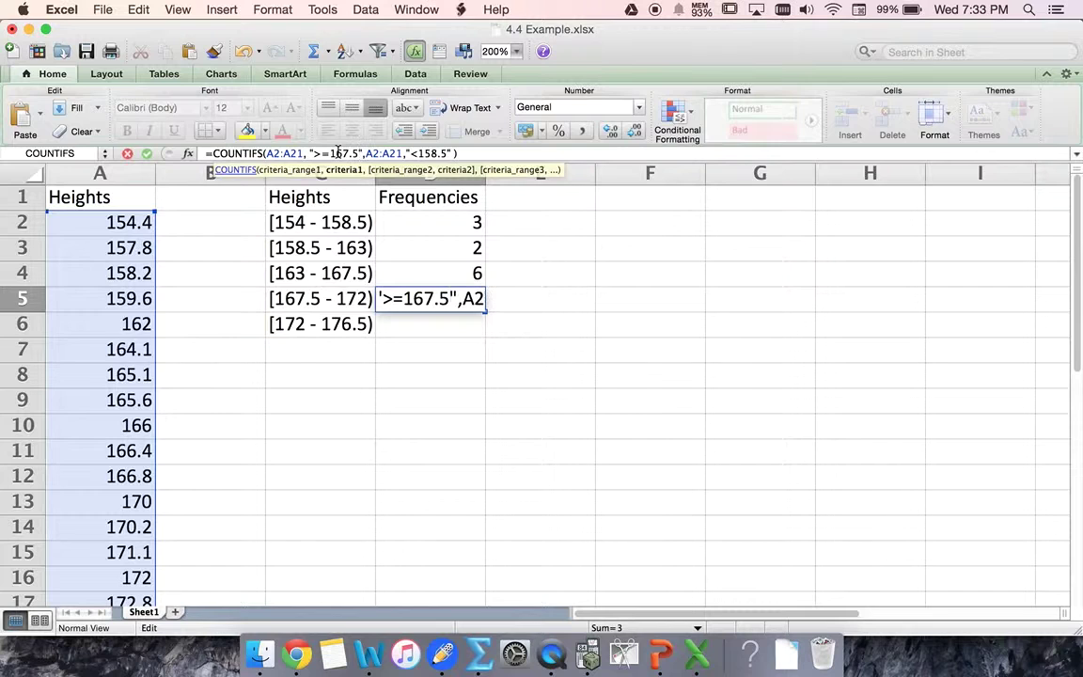
pyautogui.press('Right')
pyautogui.press('Right')
pyautogui.press('Right')
pyautogui.press('Right')
pyautogui.press('Right')
pyautogui.press('Right')
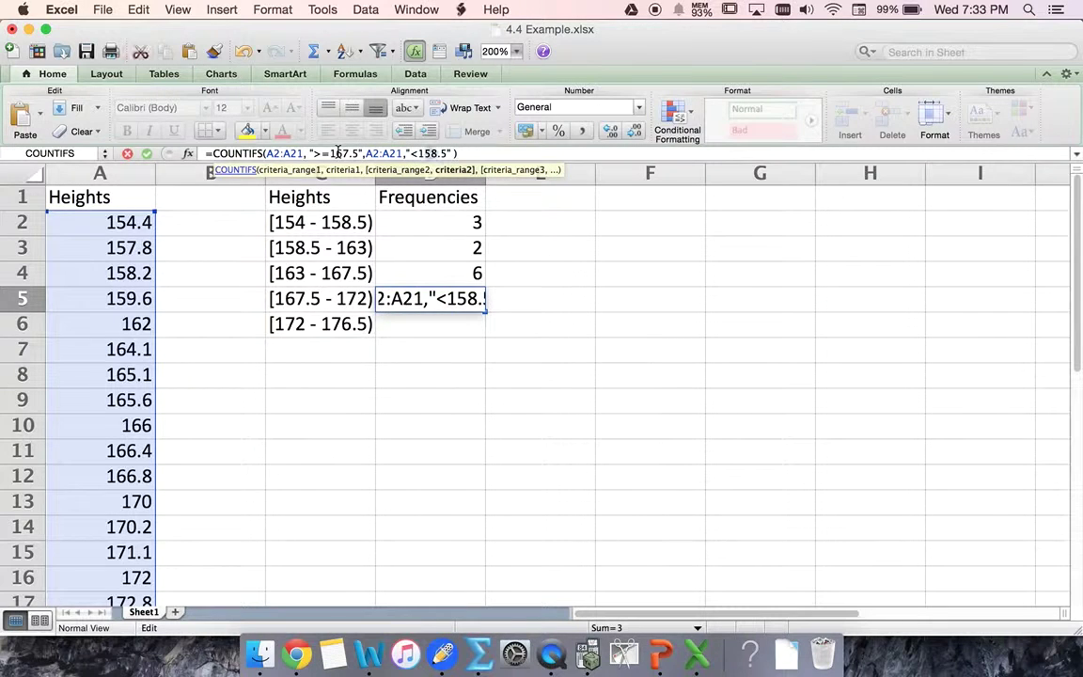
pyautogui.hotkey('shift', 'Right')
pyautogui.hotkey('shift', 'Right')
pyautogui.hotkey('shift', 'Right')
pyautogui.hotkey('shift', 'Right')
pyautogui.hotkey('shift', 'Right')
pyautogui.write('172')
pyautogui.press('Return')
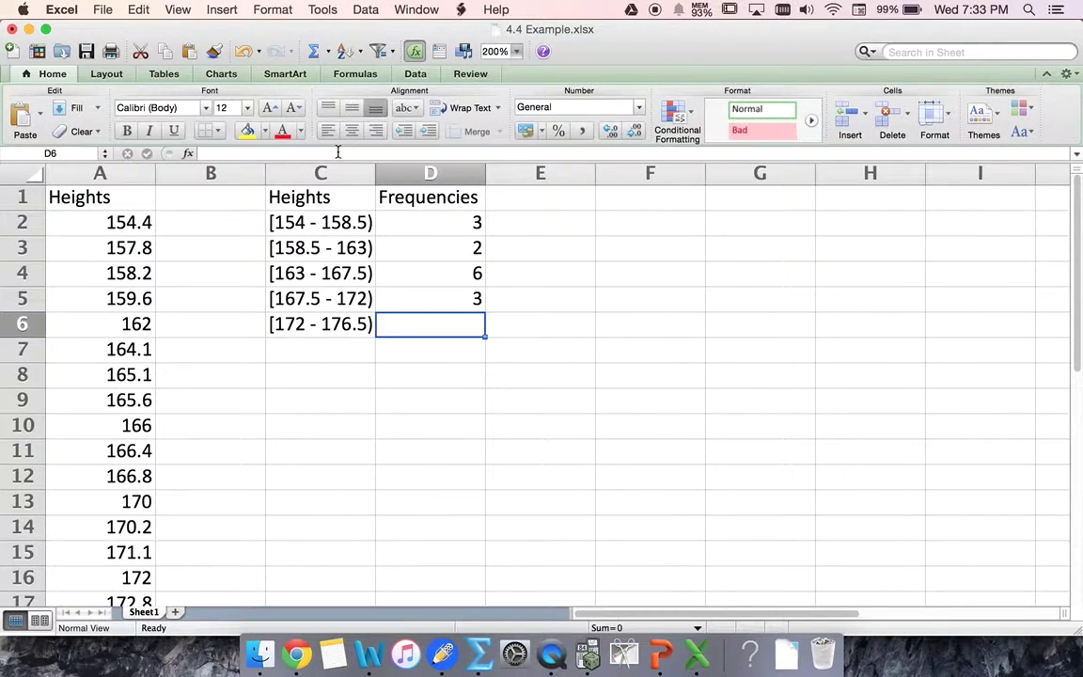
# Put the copied COUNTIFS formula into D6 and set its first criterion to ">=172".
pyautogui.write('=COUNTIFS(A2:A21, ">=154",A2:A21,"<158.5" )')
pyautogui.click(338, 153)
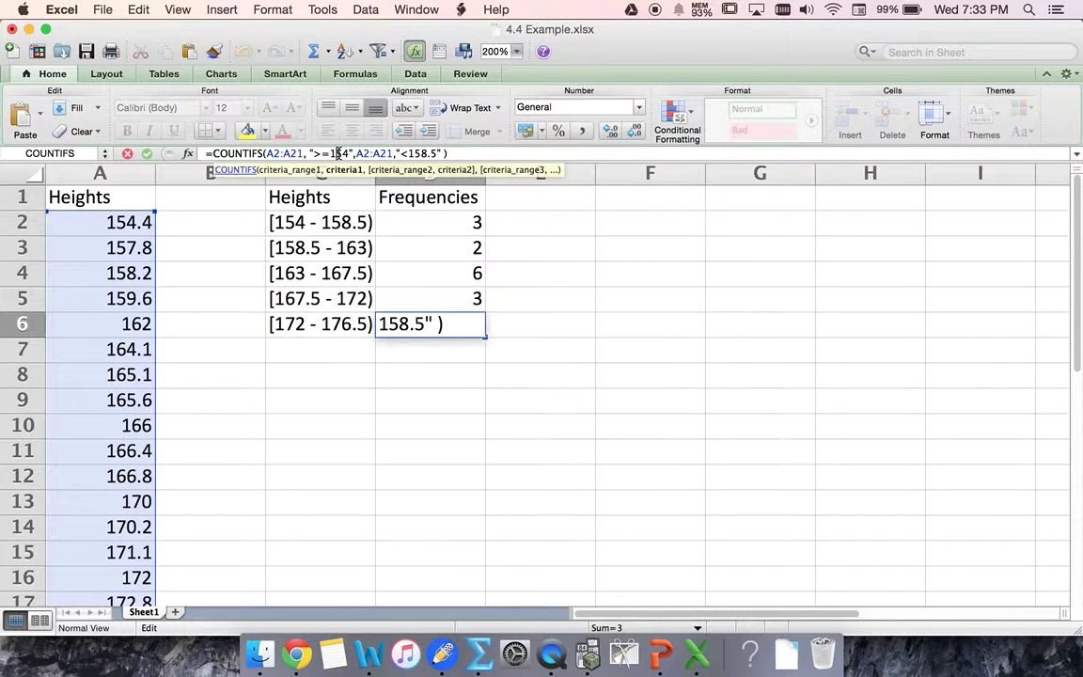
pyautogui.hotkey('shift', 'Right')
pyautogui.hotkey('shift', 'Right')
pyautogui.write('72')
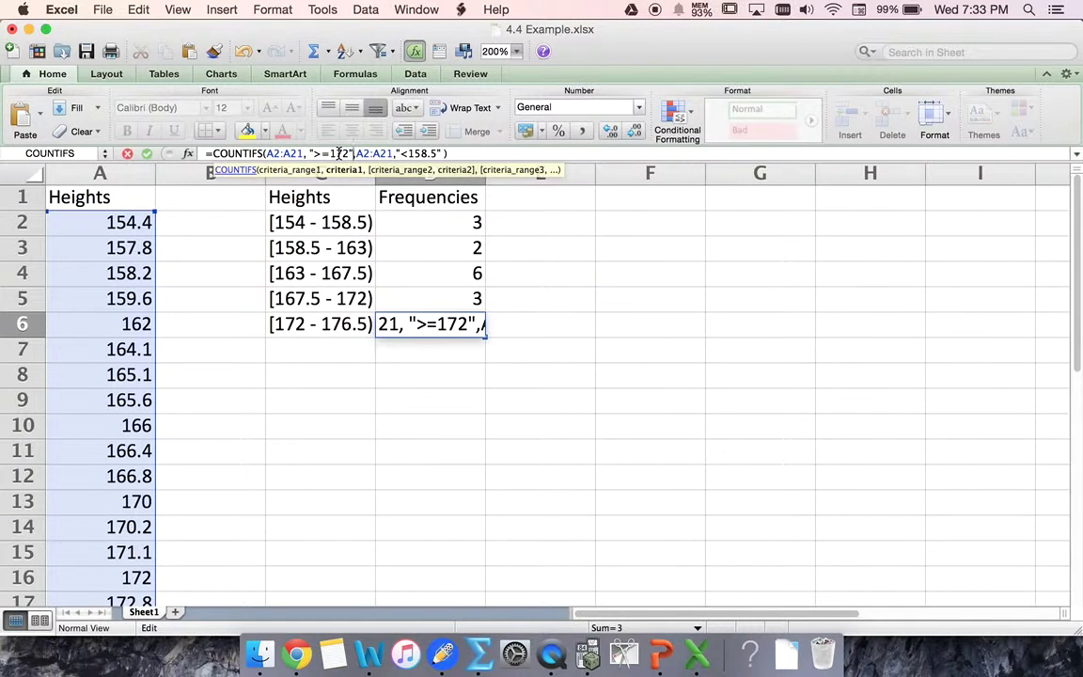
# Set the second criterion of the D6 formula to "<176.5" and enter the formula.
pyautogui.press('Right')
pyautogui.press('Right')
pyautogui.press('Right')
pyautogui.press('Right')
pyautogui.press('Right')
pyautogui.press('Right')
pyautogui.press('Right')
pyautogui.press('Right')
pyautogui.press('Right')
pyautogui.press('Right')
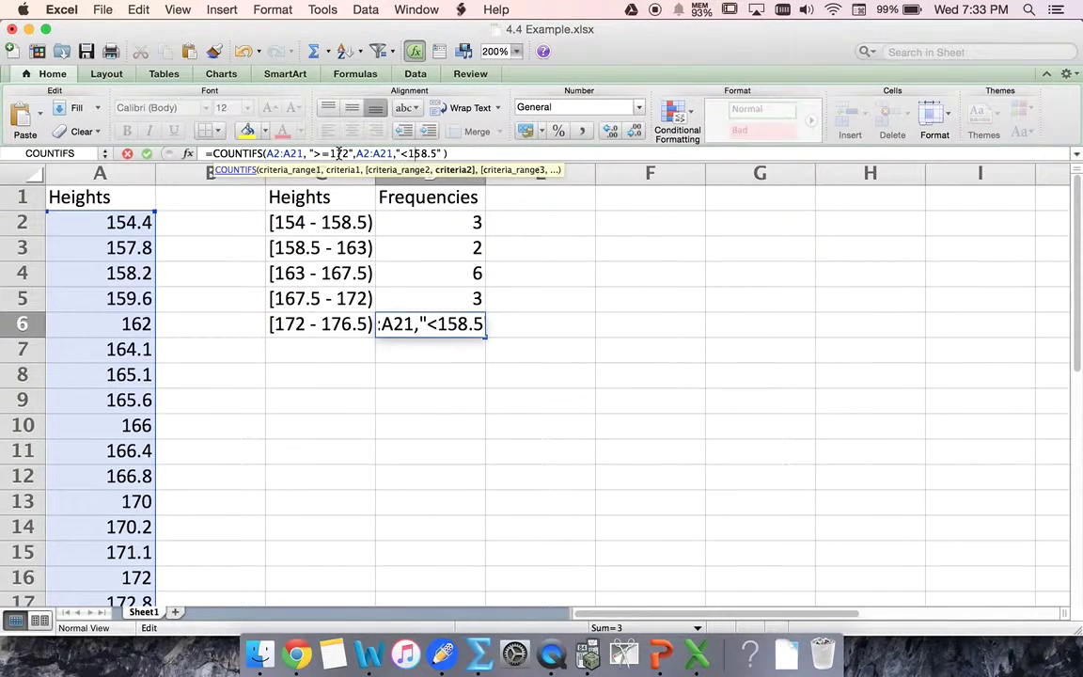
pyautogui.hotkey('shift', 'Right')
pyautogui.hotkey('shift', 'Right')
pyautogui.write('76')
pyautogui.press('Return')
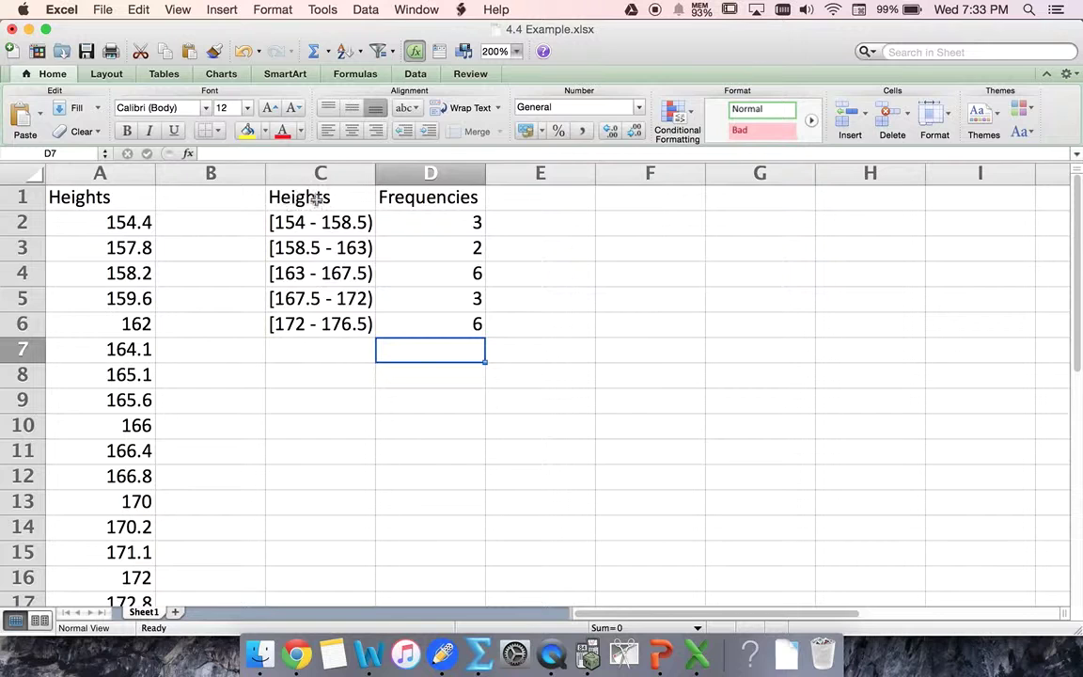
# Insert a 2-D clustered column chart from the height intervals and frequencies in C1:D6.
pyautogui.moveTo(320, 198); pyautogui.dragTo(423, 330)
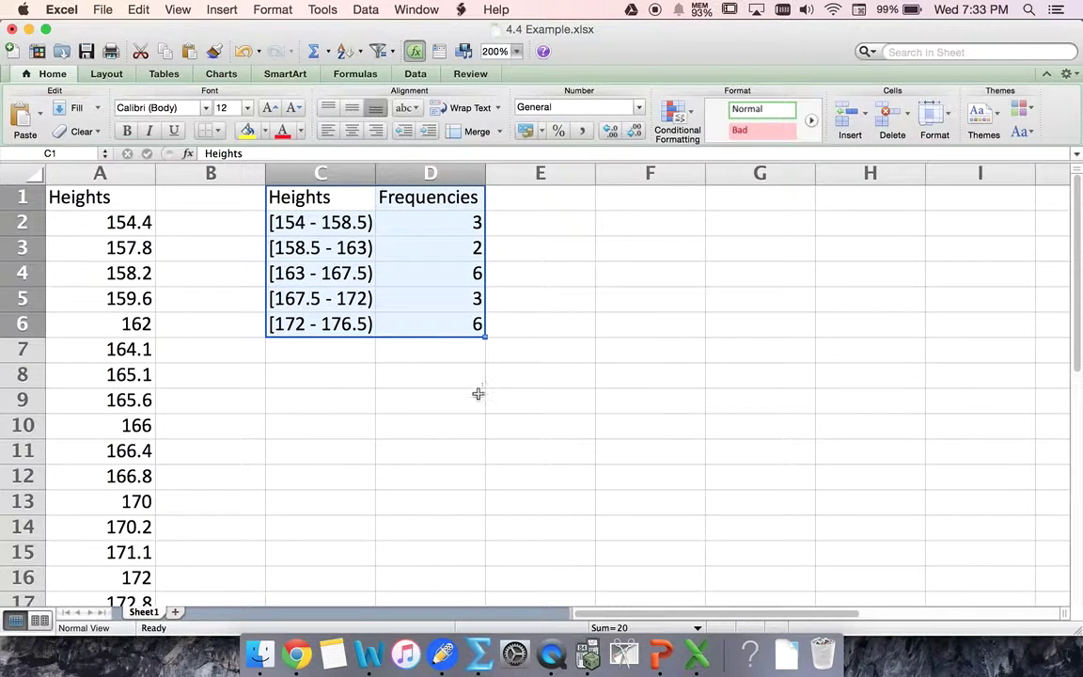
pyautogui.click(224, 75)
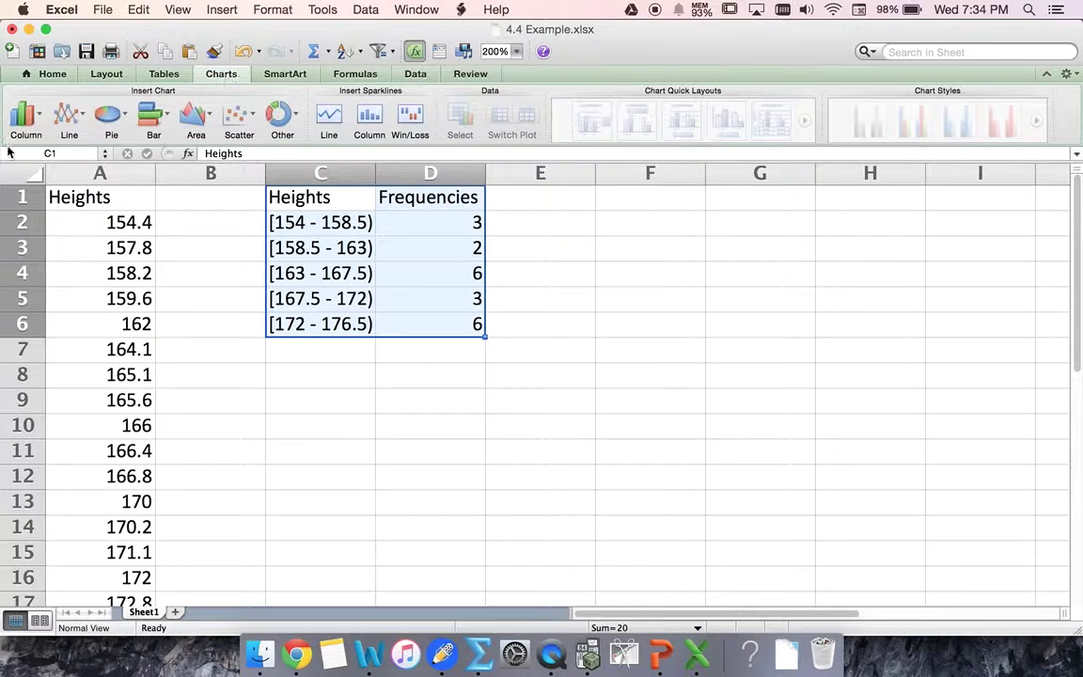
pyautogui.click(20, 117)
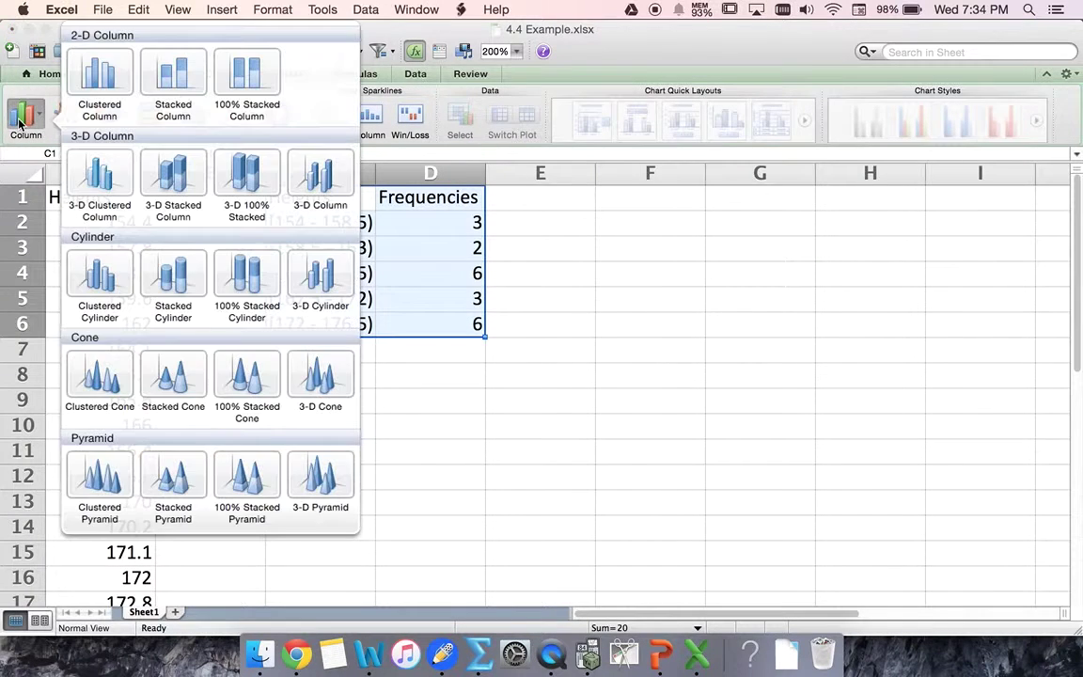
pyautogui.click(101, 84)
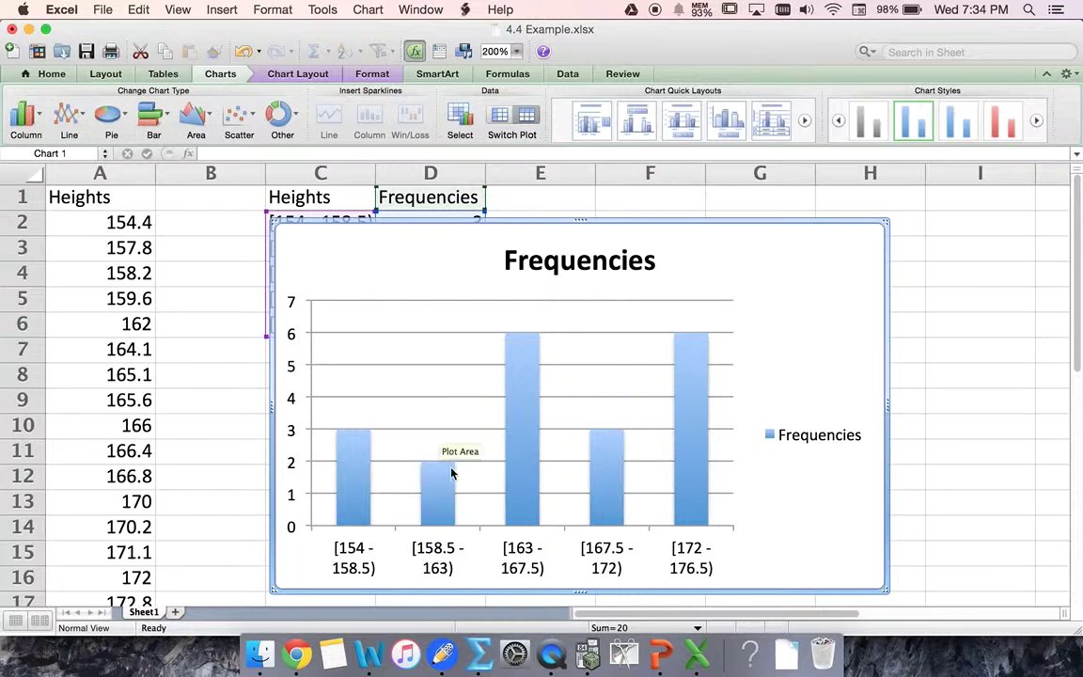
# Set the gap width of the chart's frequency columns to 0% so the bars touch like a histogram.
pyautogui.click(437, 496)
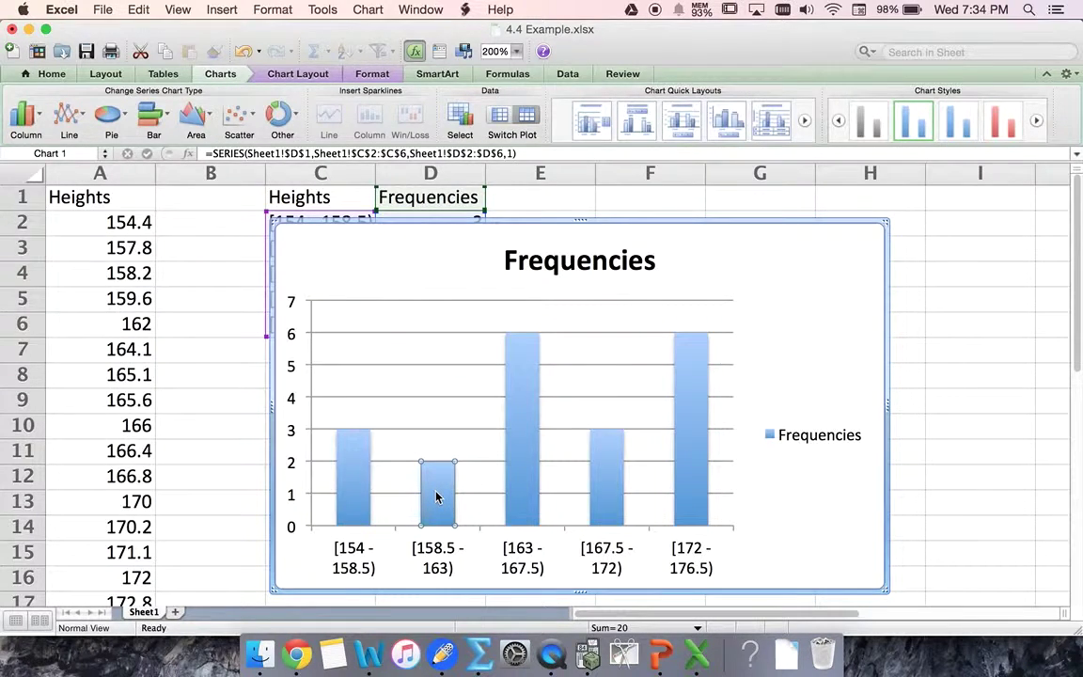
pyautogui.doubleClick(437, 497)
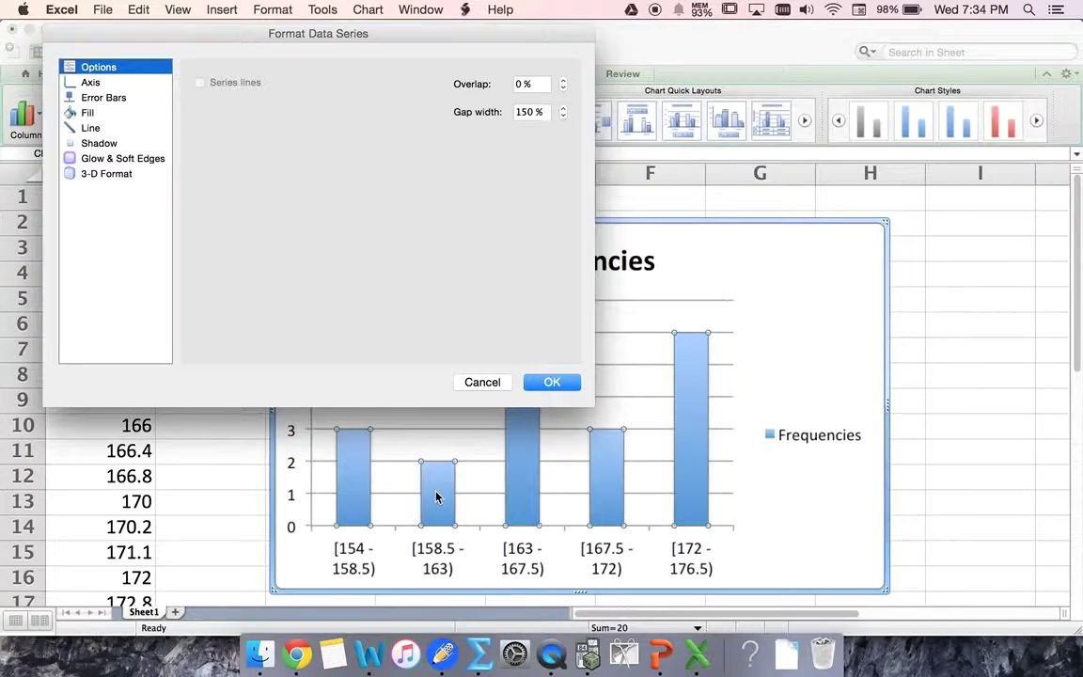
pyautogui.doubleClick(529, 111)
pyautogui.write('0')
pyautogui.click(553, 382)
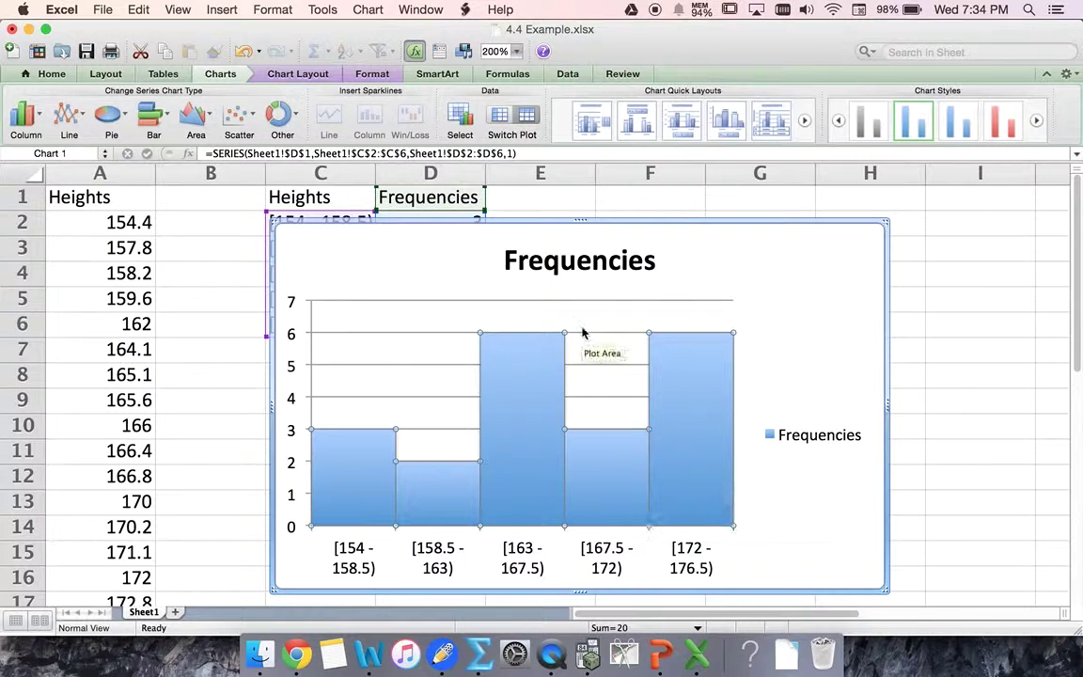
pyautogui.click(582, 261)
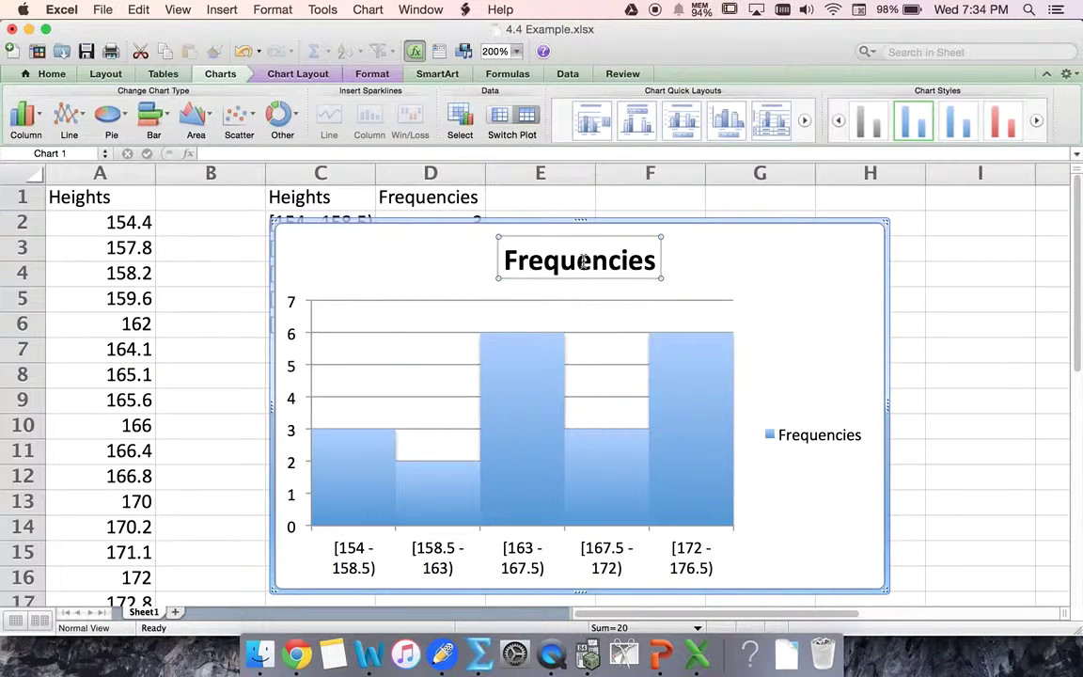
pyautogui.doubleClick(580, 262)
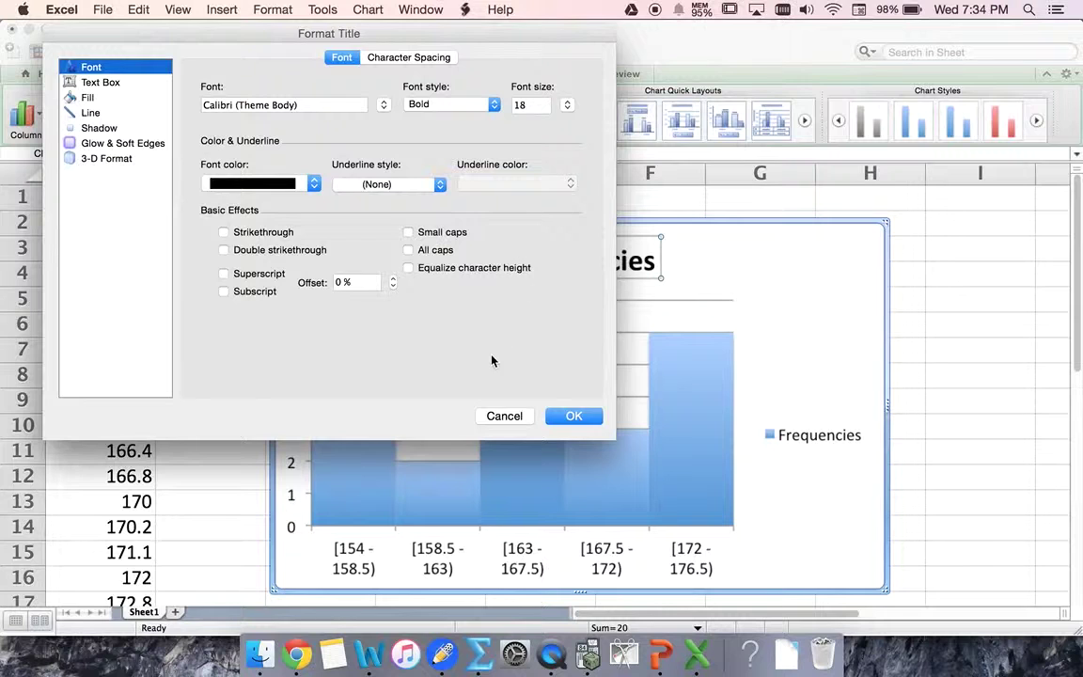
pyautogui.click(513, 416)
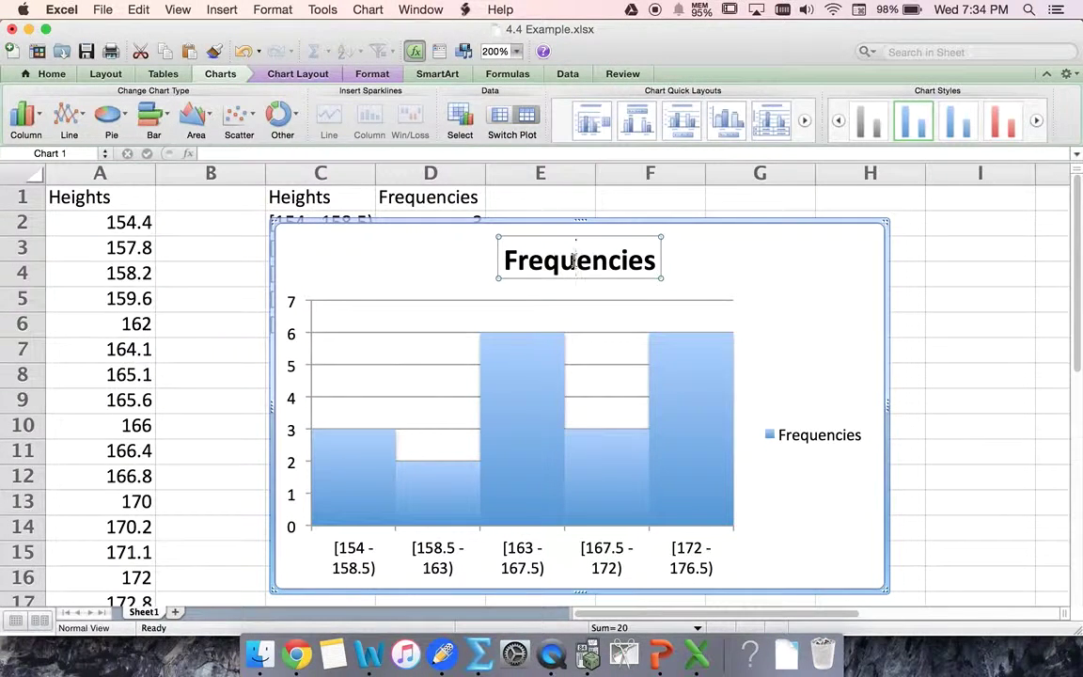
# Change the chart title to "Heights of Students (cm)".
pyautogui.doubleClick(575, 261)
pyautogui.write('Heights of')
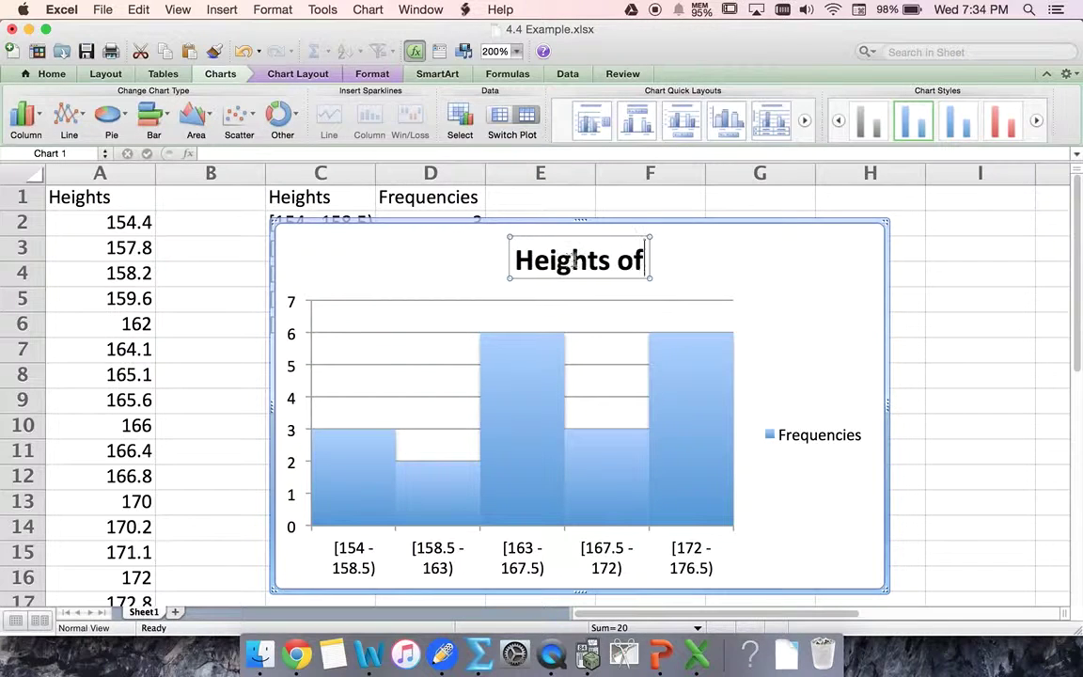
pyautogui.write(' Students')
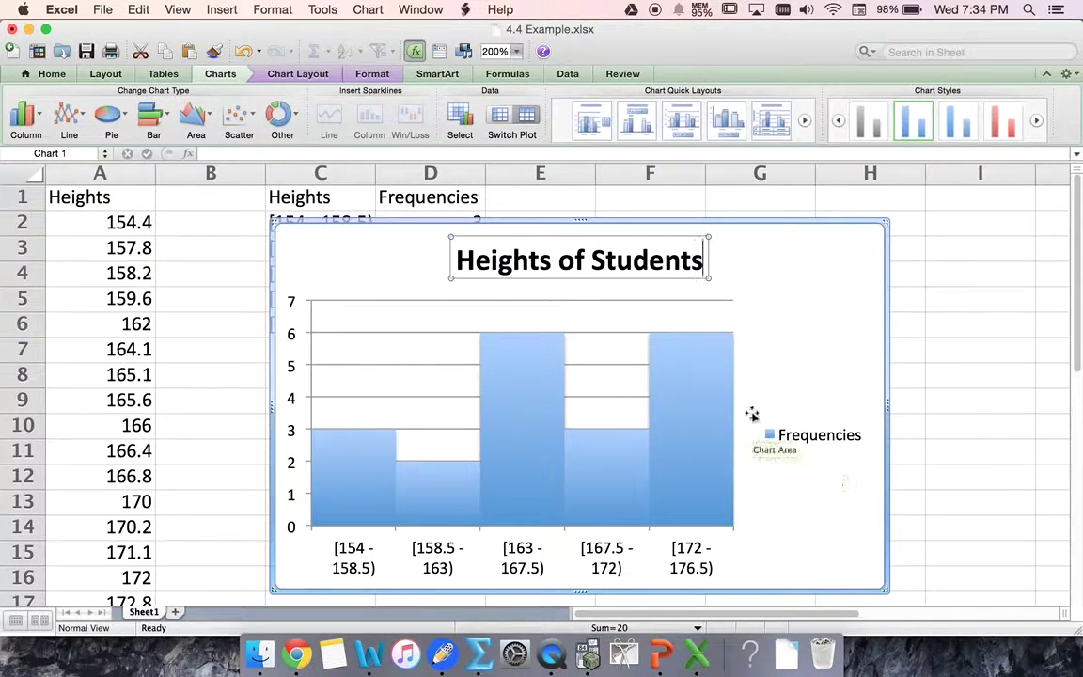
pyautogui.write(' (cm)')
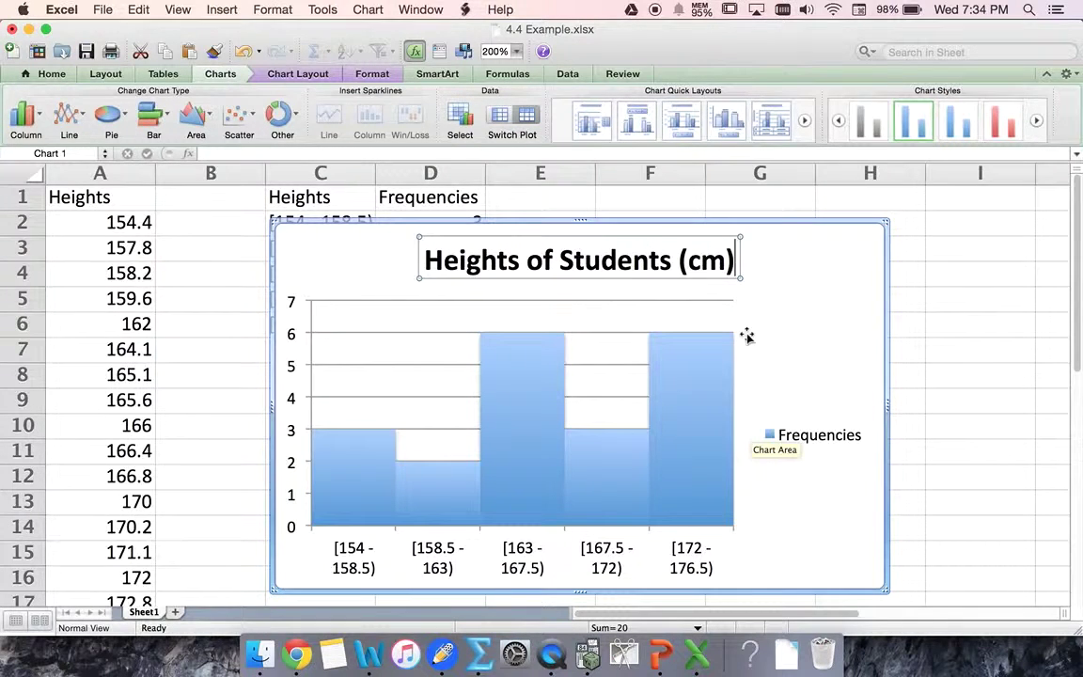
pyautogui.click(975, 372)
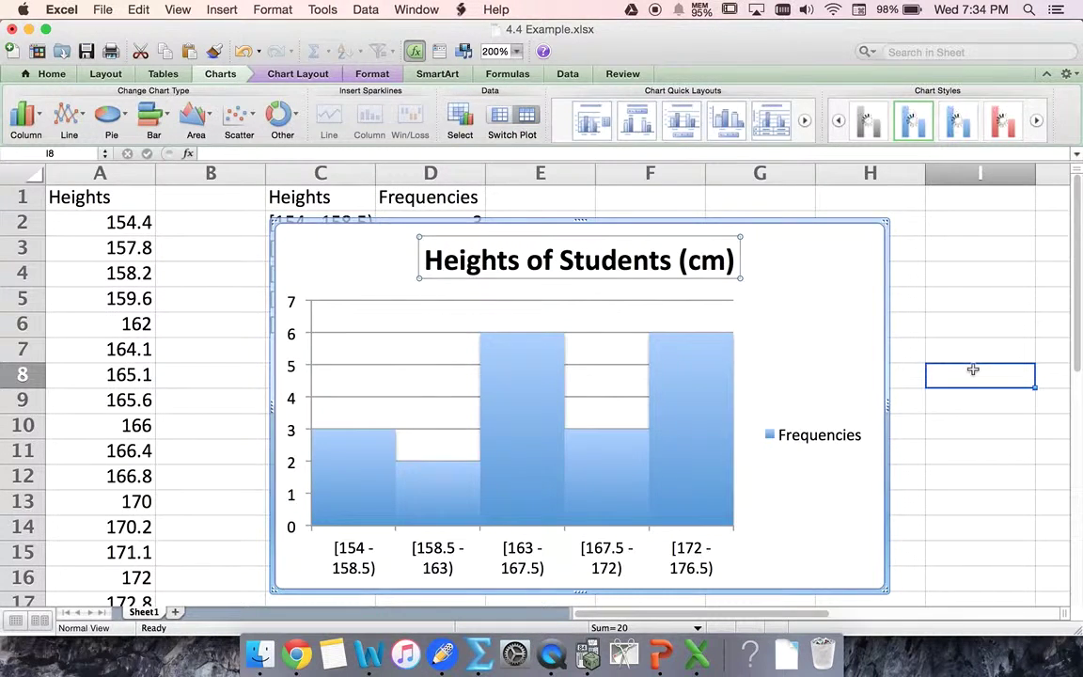
# Copy the whole chart, switch to the Grouped Continuous Data document in Google Chrome, and paste it below the frequency table.
pyautogui.click(812, 295)
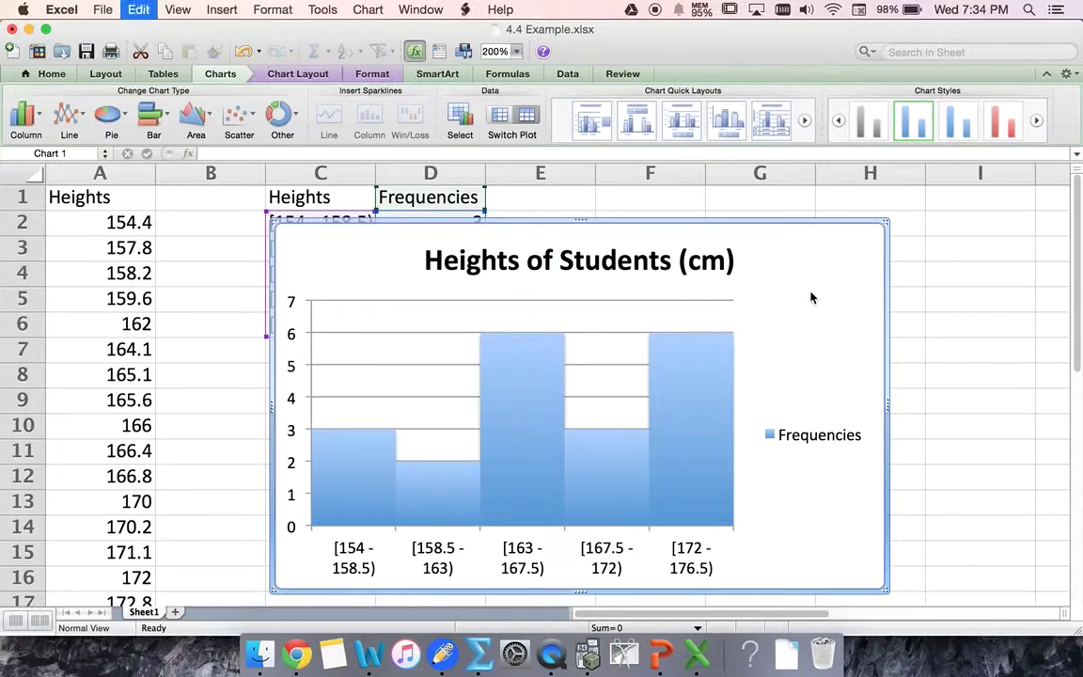
pyautogui.press('super+Tab')
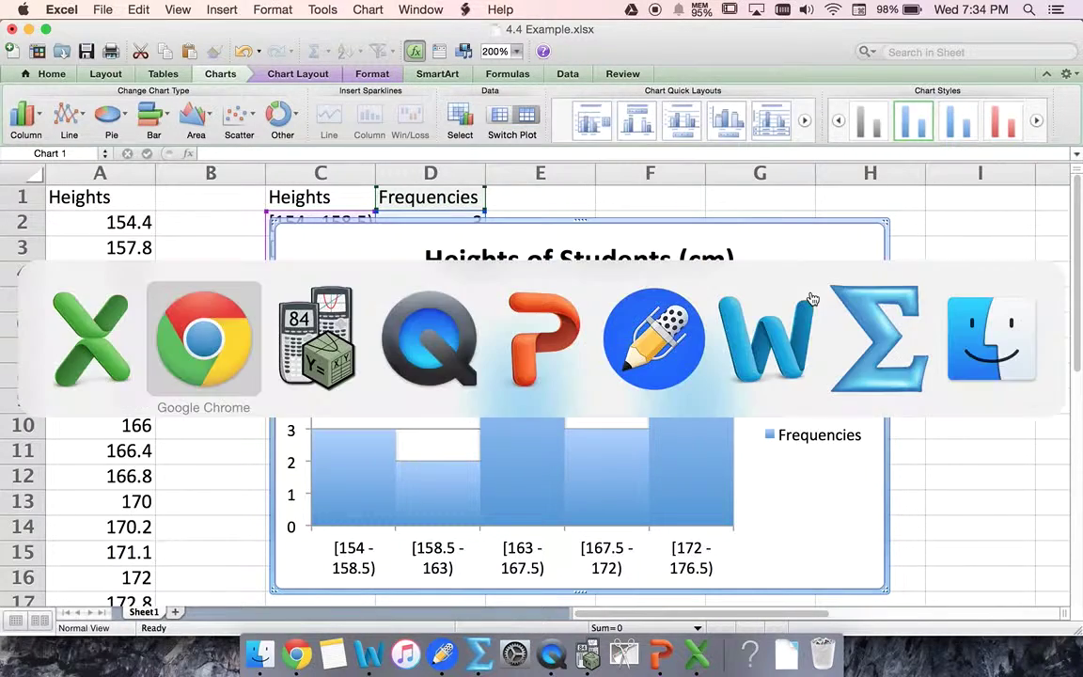
pyautogui.scroll(-4, 668, 376)
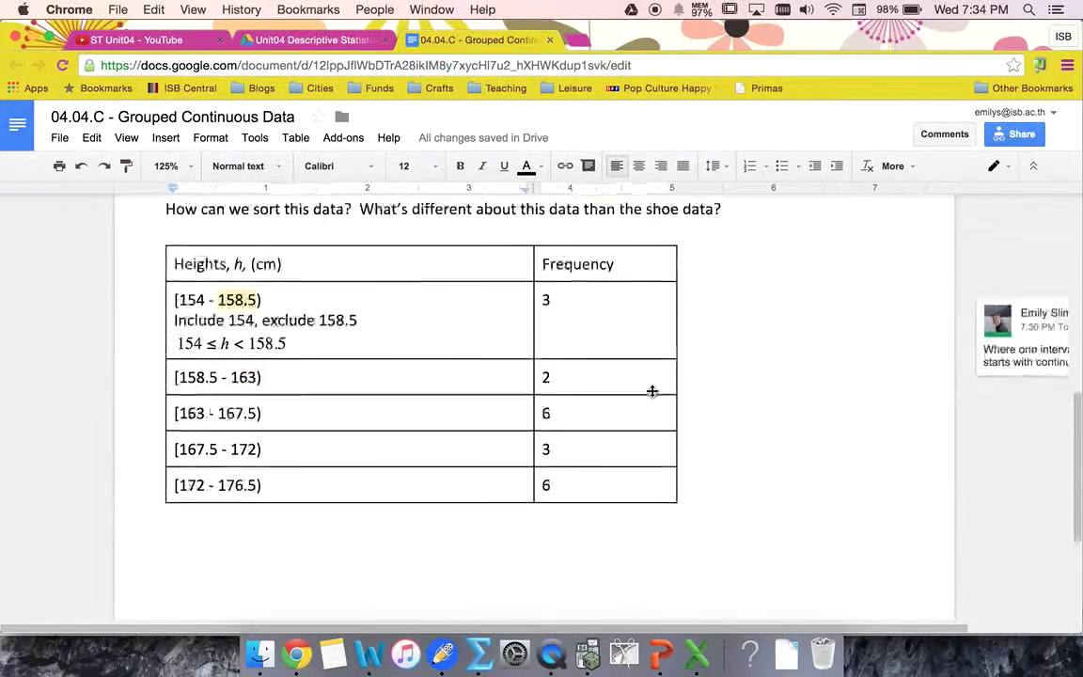
pyautogui.click(612, 472)
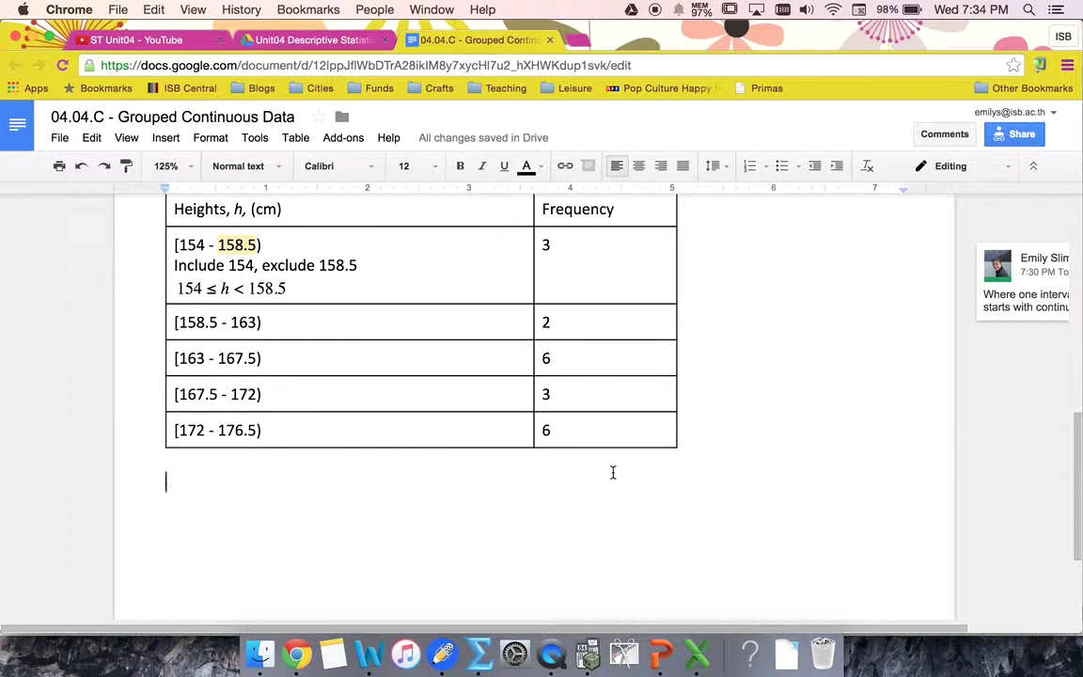
pyautogui.press('super+v')
pyautogui.scroll(3, 613, 472)
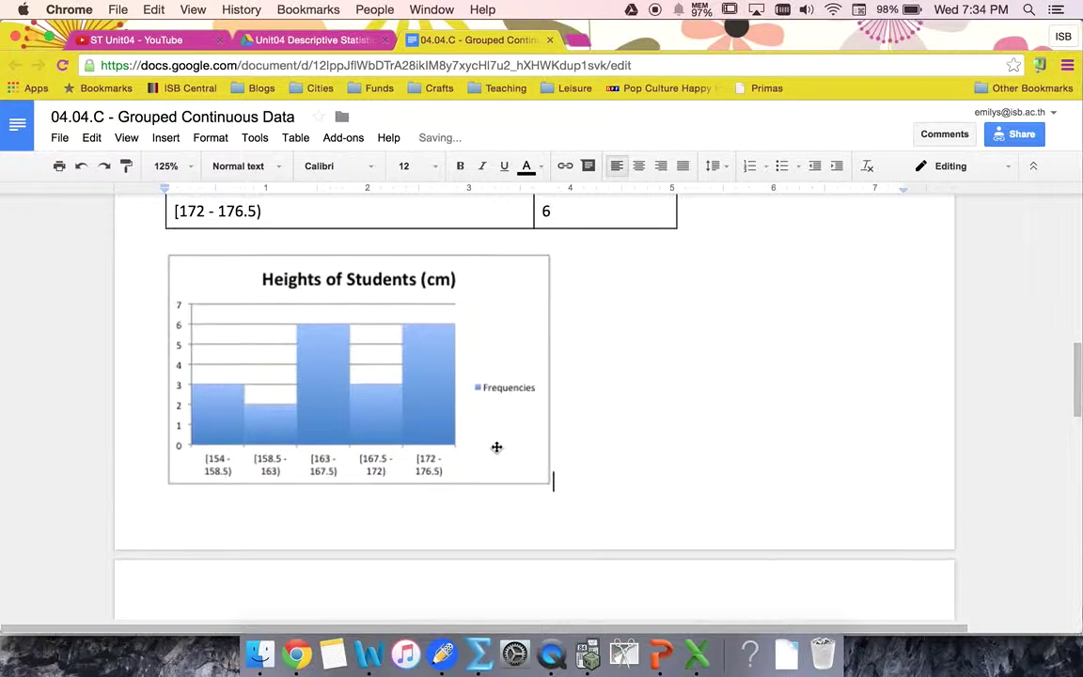